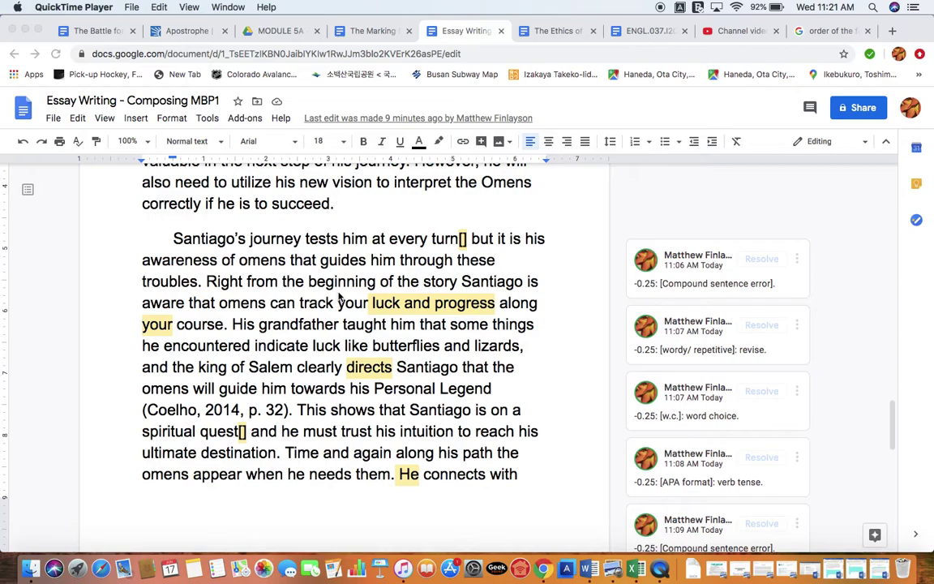
Insert the label MBP2 at the start of the paragraph beginning "Santiago's journey tests him at every turn"
scroll(341, 296, up, 15)
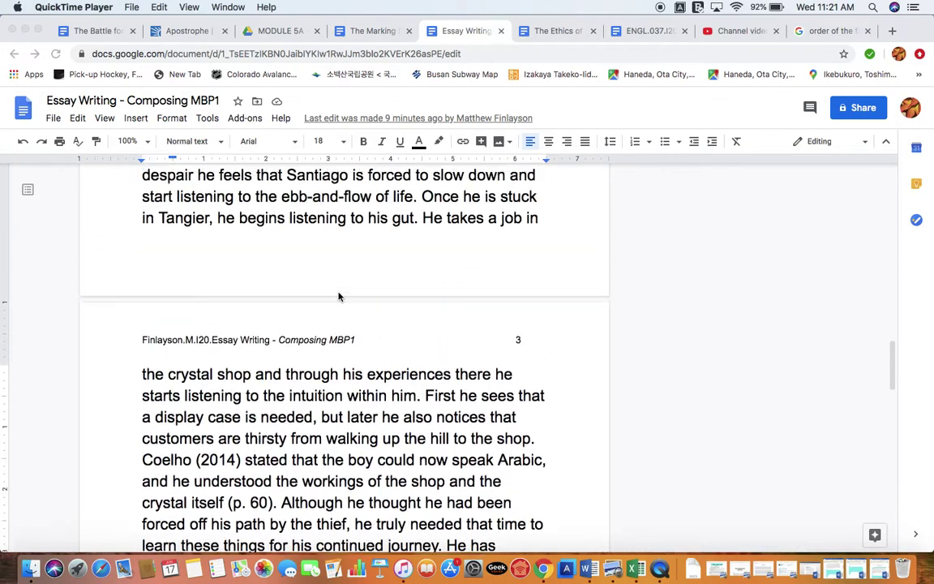
scroll(341, 296, up, 10)
scroll(341, 297, down, 18)
scroll(340, 297, down, 5)
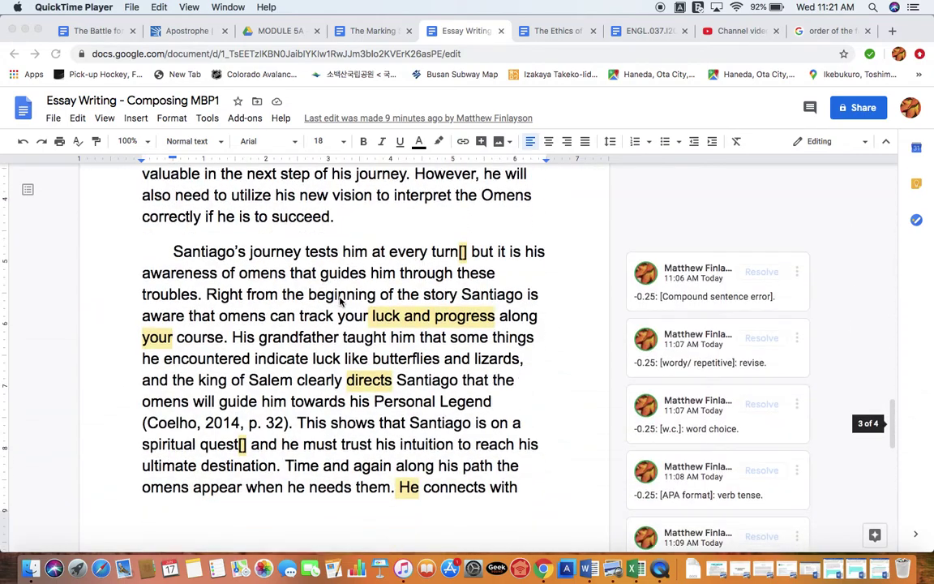
click(172, 251)
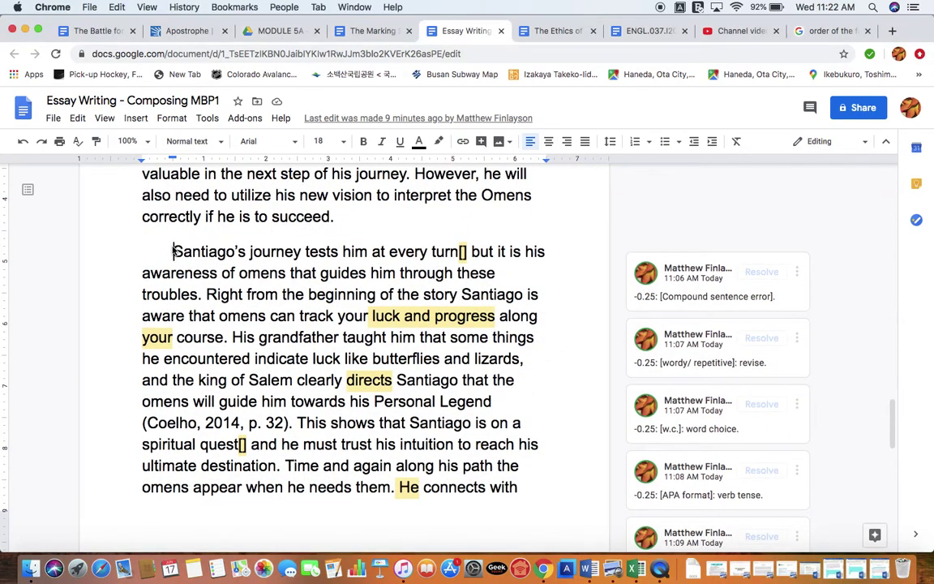
text(MP)
key(BackSpace)
text(BP2)
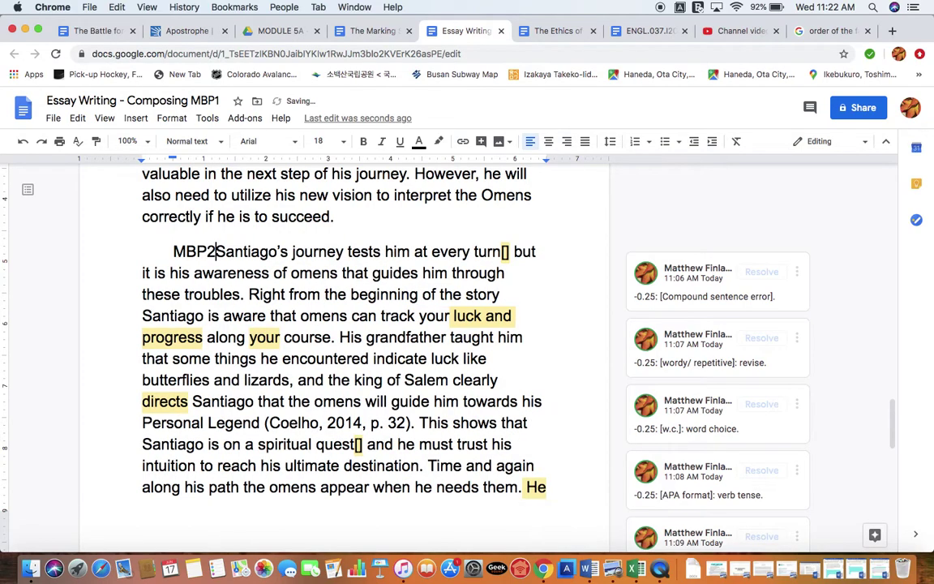
Enclose the MBP2 label in square brackets and follow it with a colon and a space
text(])
key(Left)
key(Left)
key(Left)
key(Left)
key(Left)
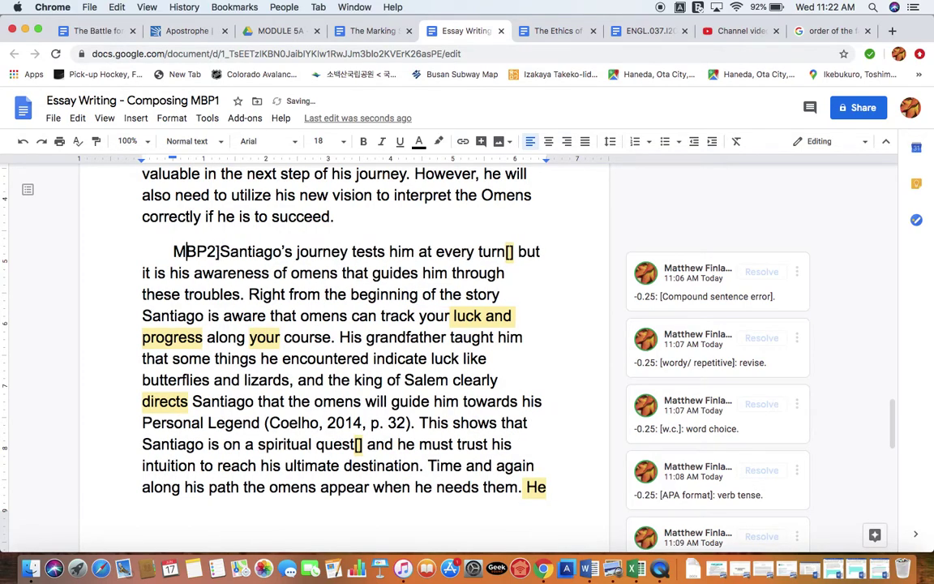
text([)
key(Right)
key(Right)
key(Right)
key(Right)
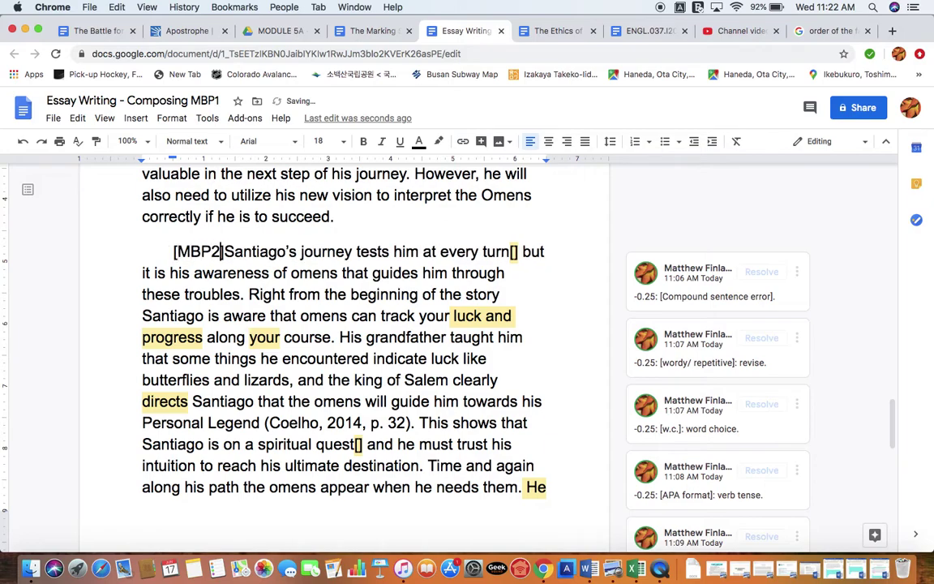
text(:)
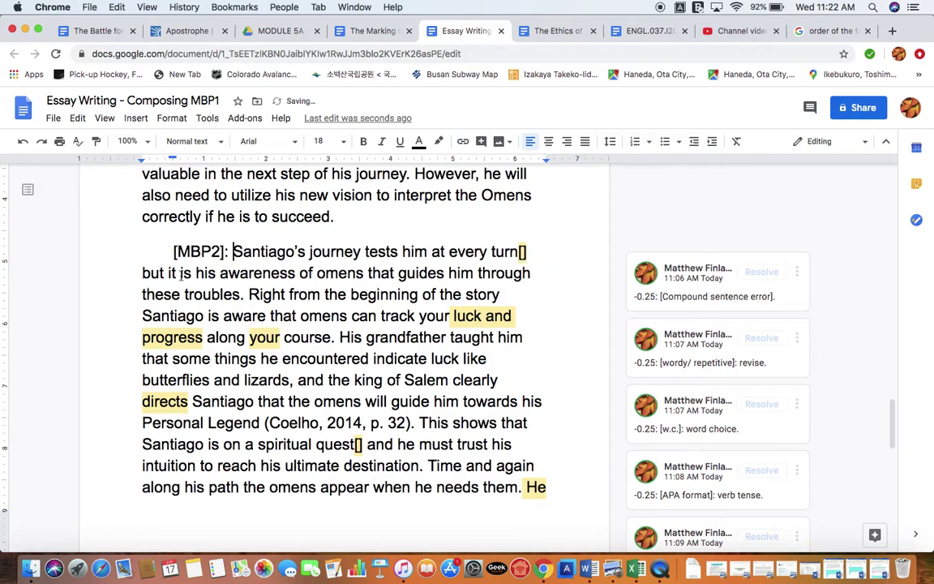
drag(229, 252, 165, 260)
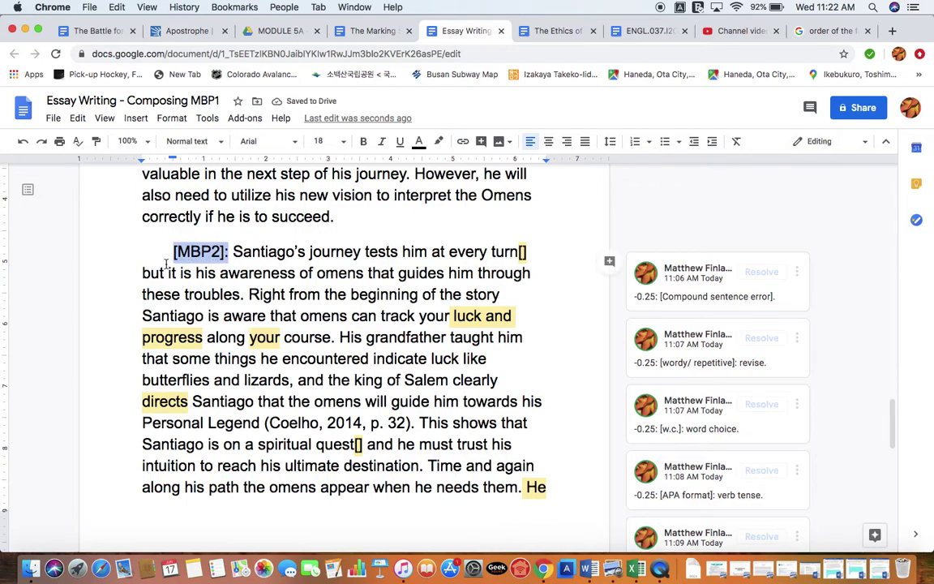
click(229, 252)
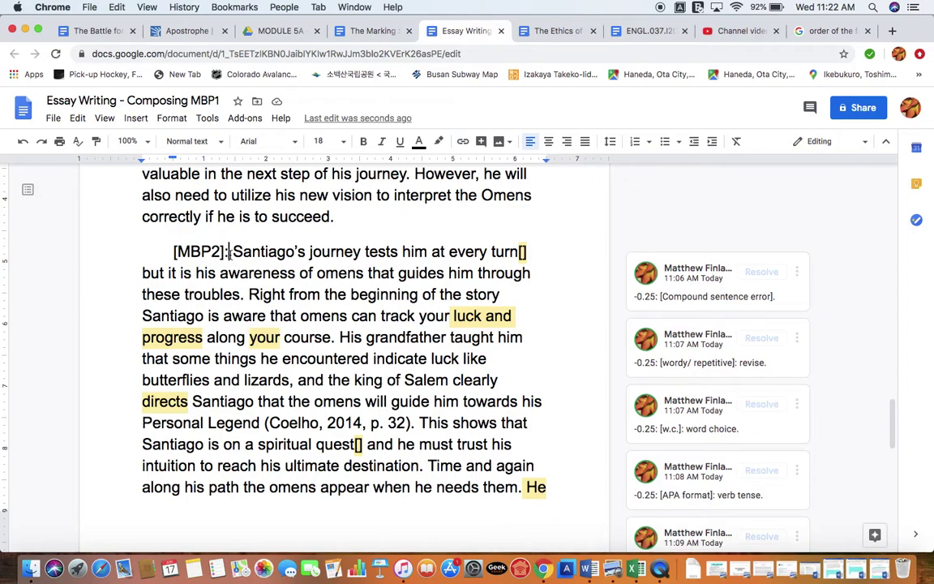
Add the label "[MBP1]: " at the start of the page 2 paragraph beginning "Santiago grows and develops as a character"
click(231, 255)
scroll(230, 254, up, 15)
scroll(231, 254, up, 1)
click(170, 332)
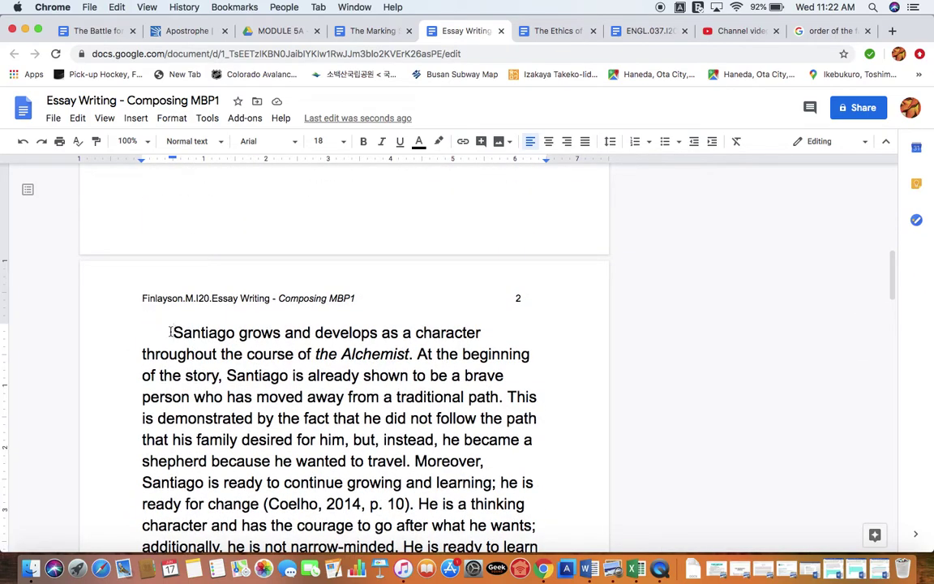
text([MP)
key(BackSpace)
text(BP1]:)
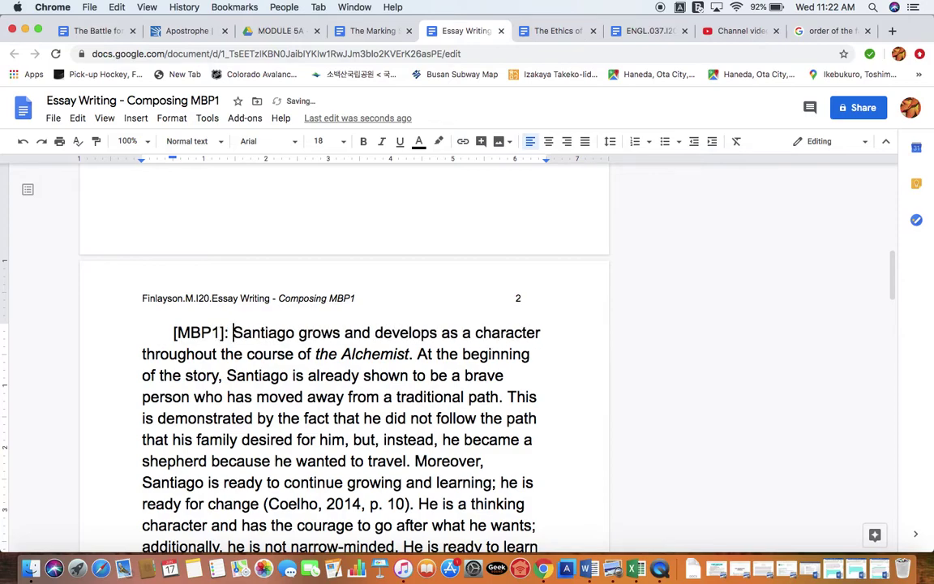
Highlight the introduction's closing thesis in cyan, from "Santiago's journey tests his character" through "achieving potential."
click(373, 333)
drag(374, 332, 548, 344)
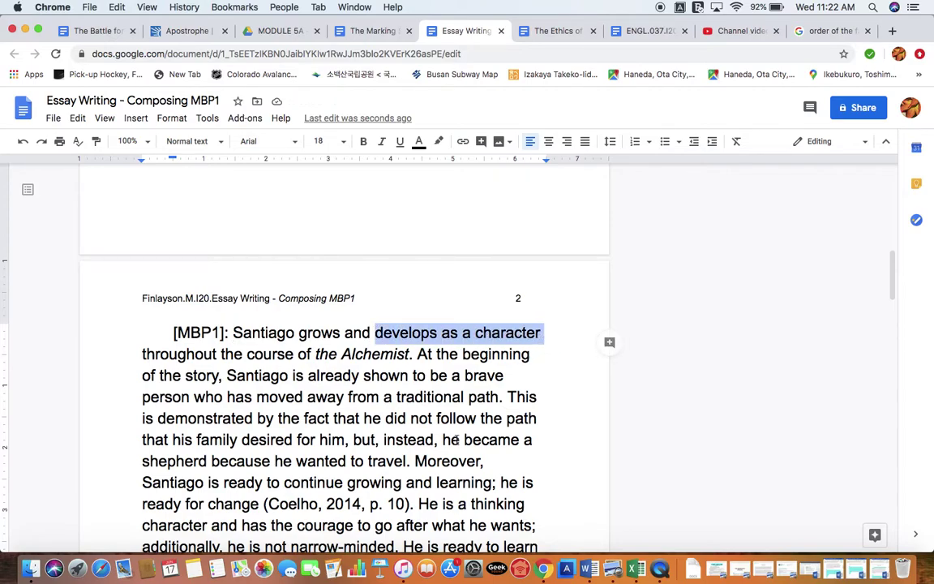
scroll(457, 439, up, 5)
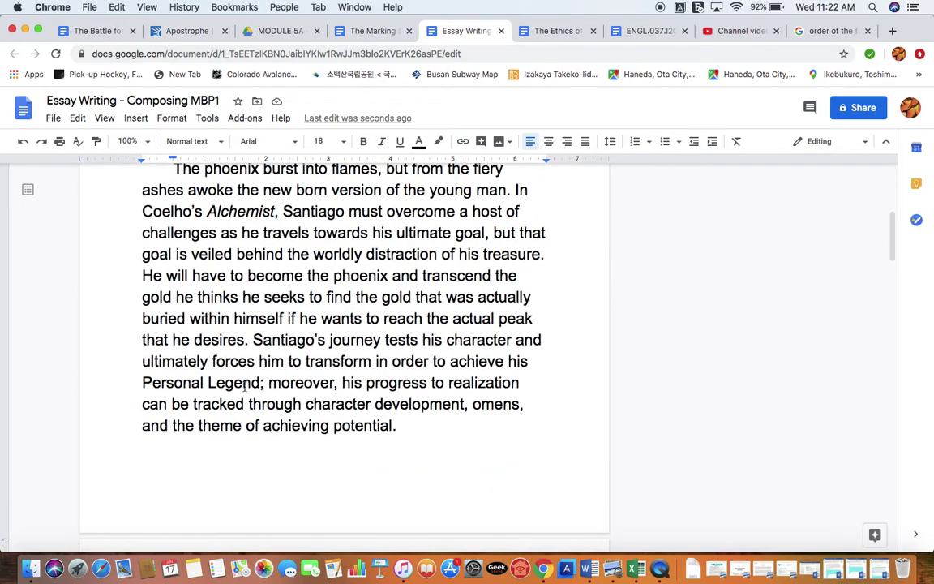
drag(252, 340, 398, 424)
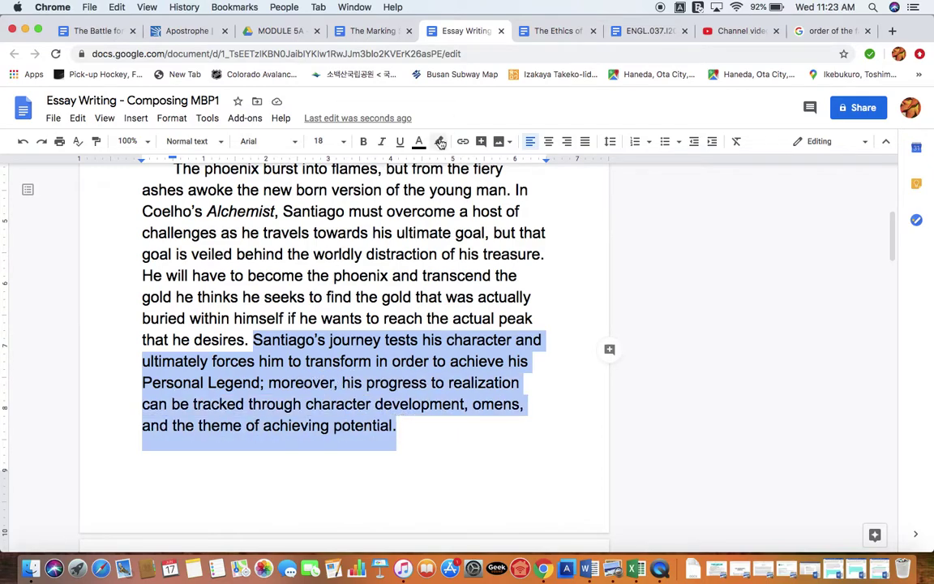
click(440, 142)
click(517, 193)
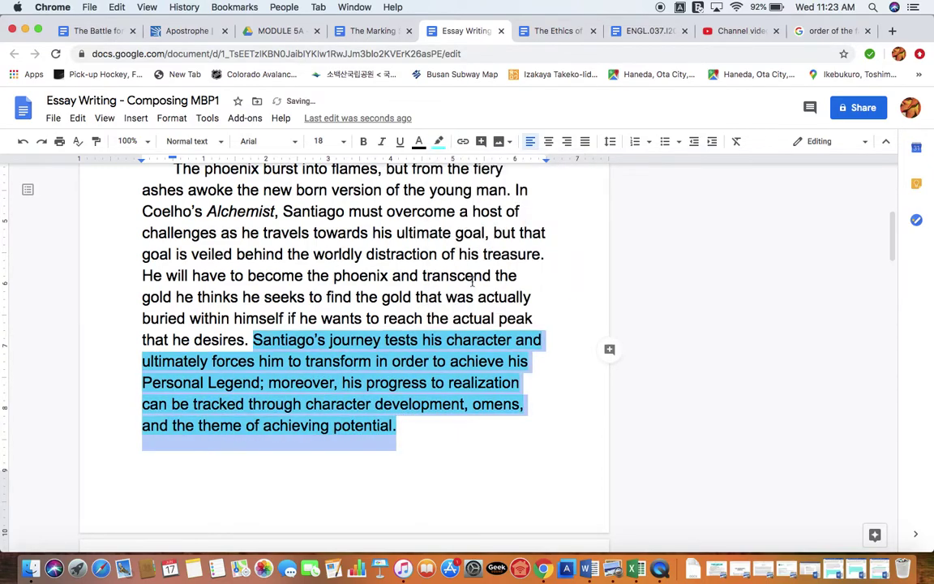
click(419, 416)
Review the essay prompt's 3-window analysis requirement and the thesis's three focuses: character development, omens, and achieving potential
scroll(365, 431, down, 1)
scroll(364, 432, up, 5)
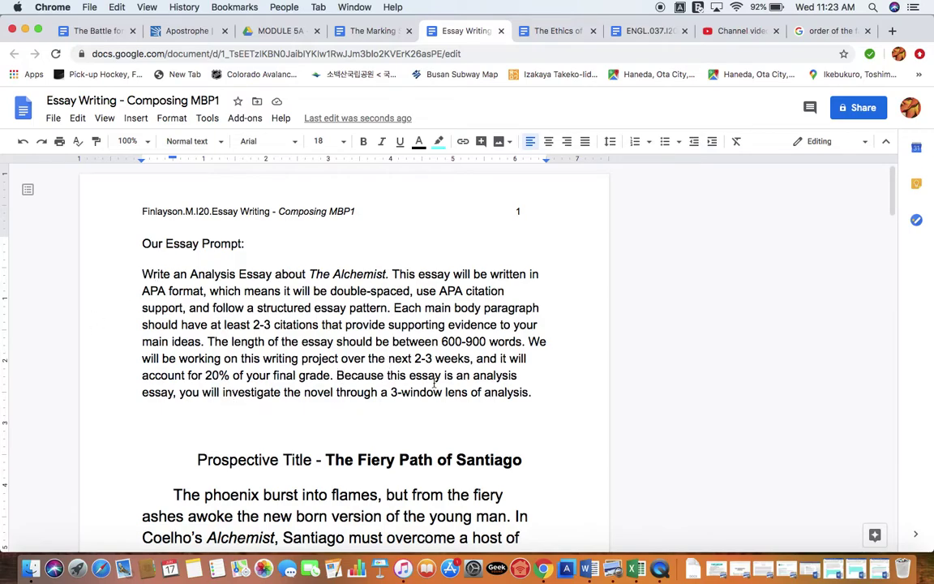
drag(387, 376, 534, 399)
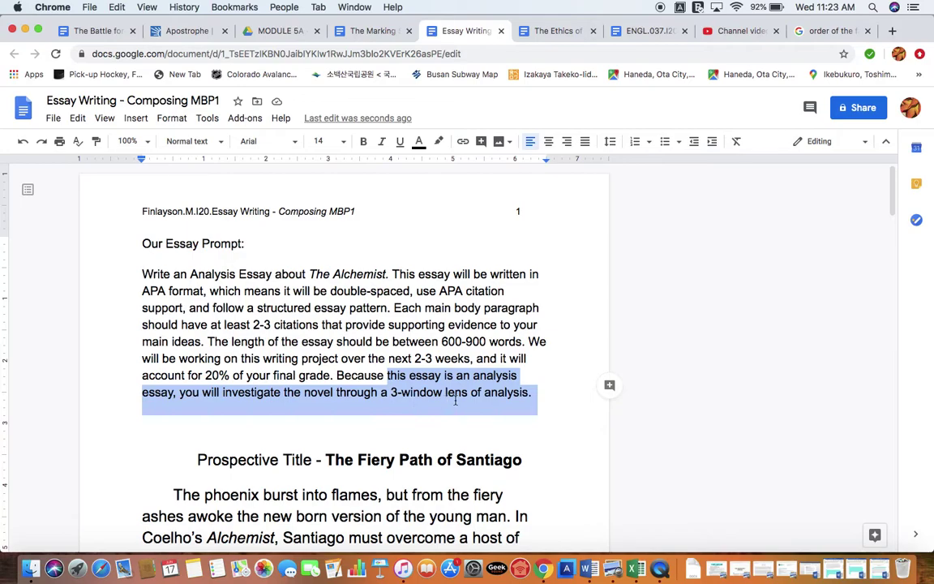
scroll(494, 404, down, 5)
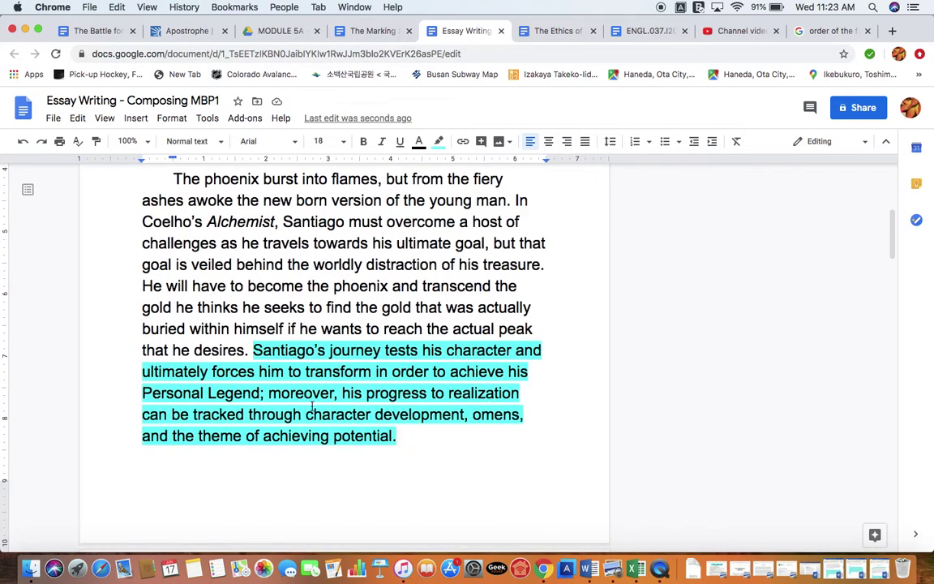
click(306, 414)
drag(306, 415, 463, 415)
double_click(486, 414)
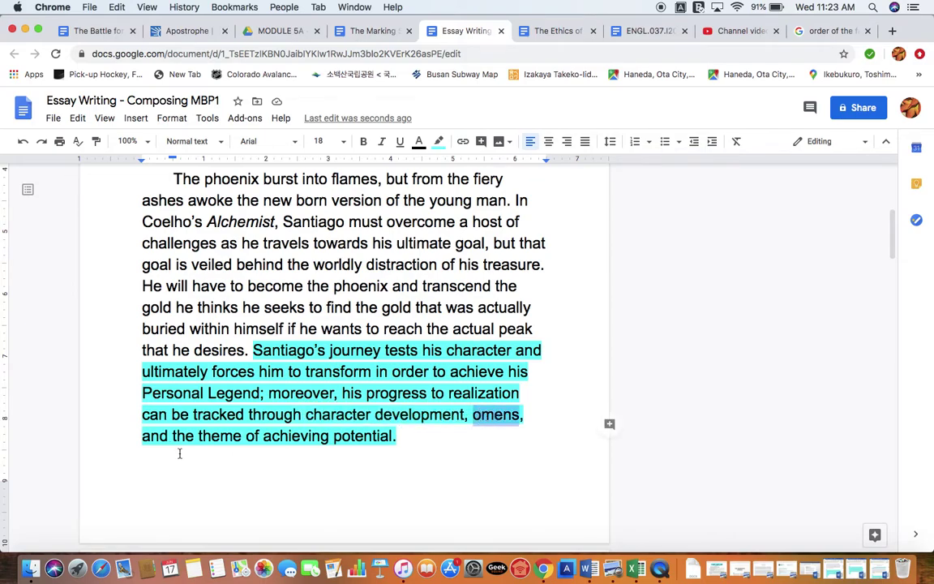
drag(265, 438, 395, 436)
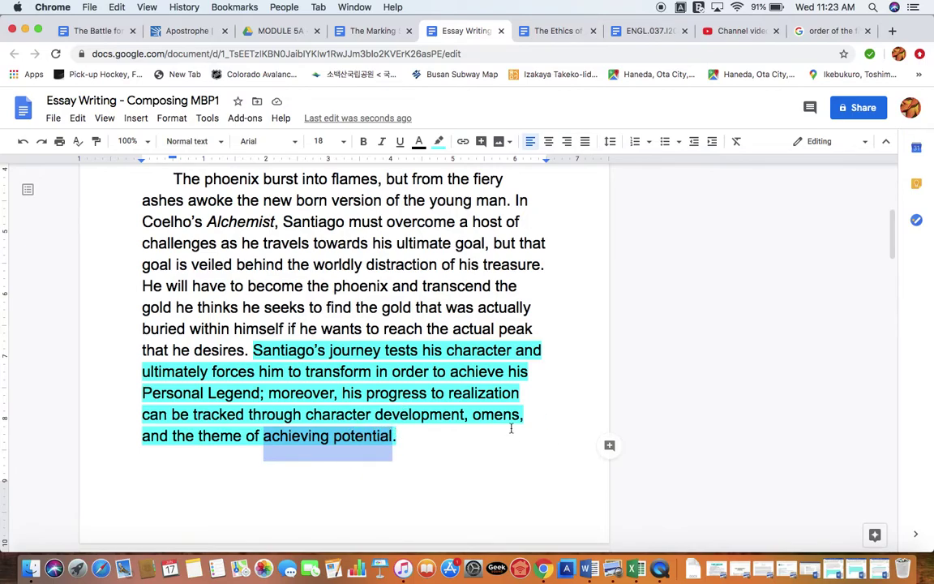
Return to the MBP2 paragraph and examine how its opening sentence addresses the word "omens"
scroll(508, 425, down, 15)
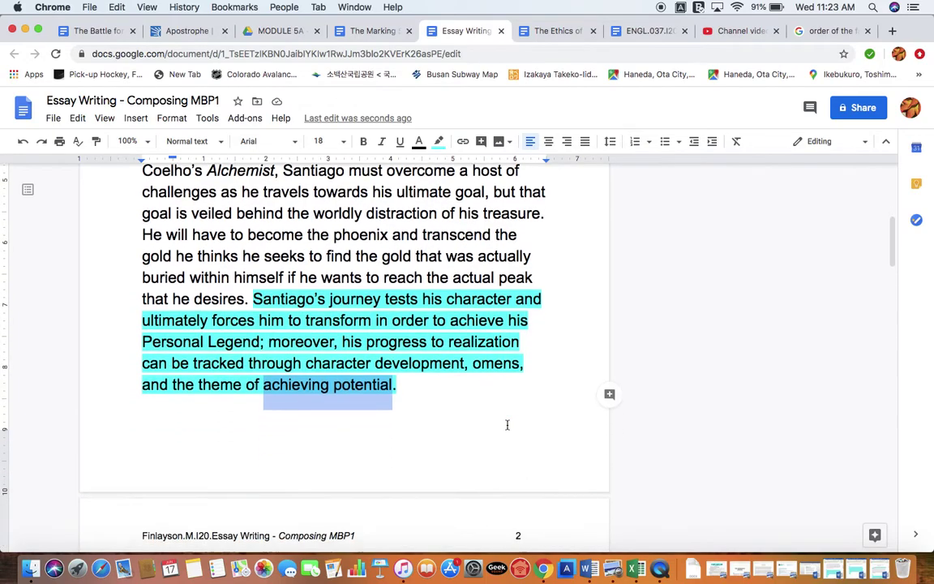
scroll(508, 425, down, 20)
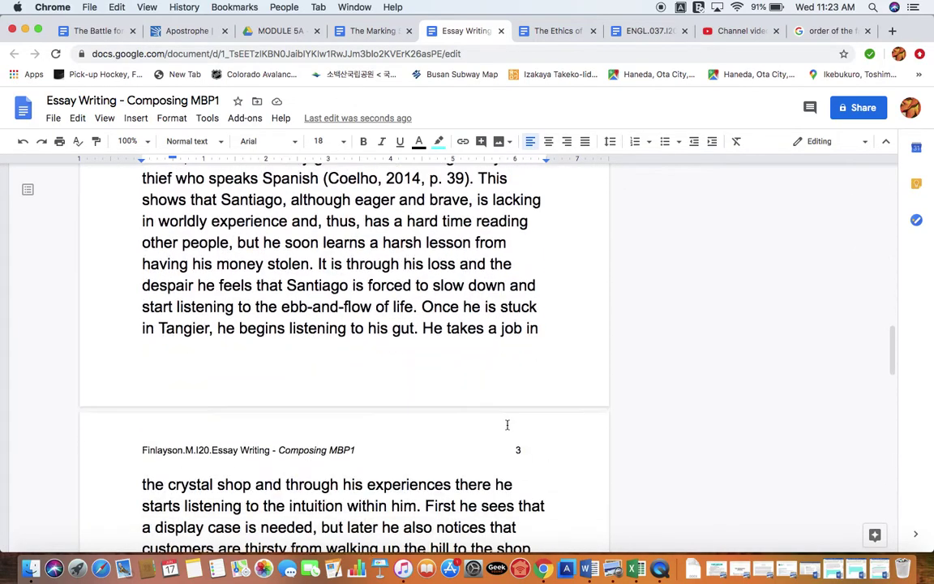
scroll(506, 423, down, 2)
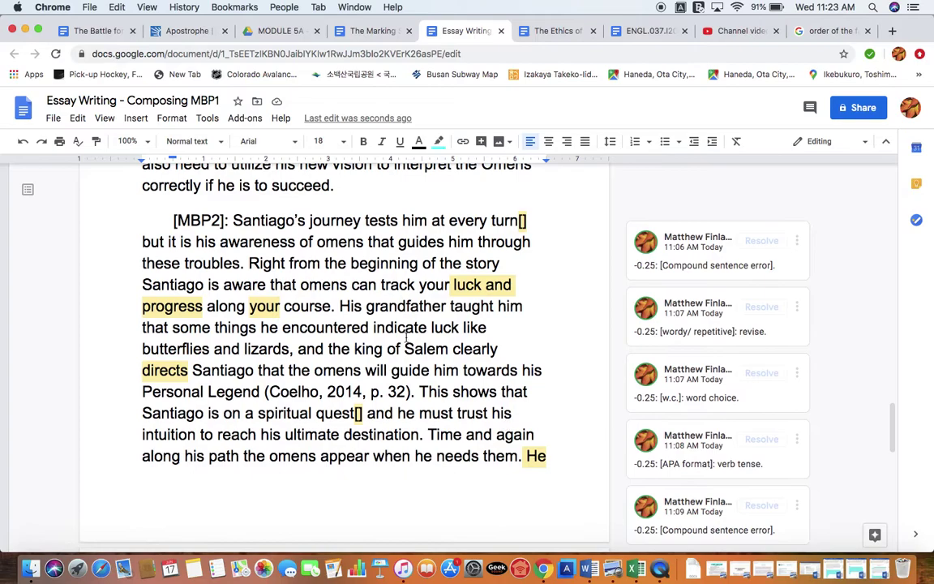
click(233, 219)
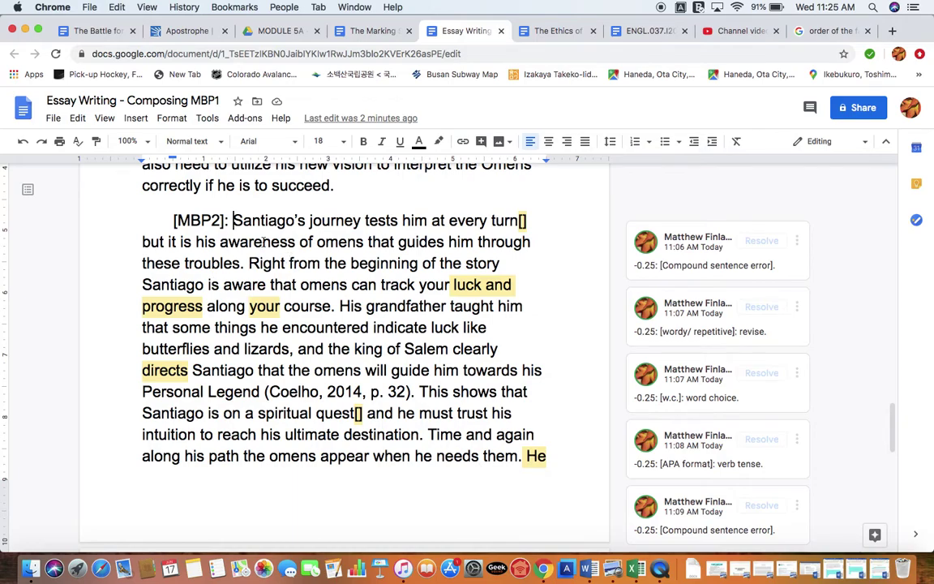
double_click(340, 242)
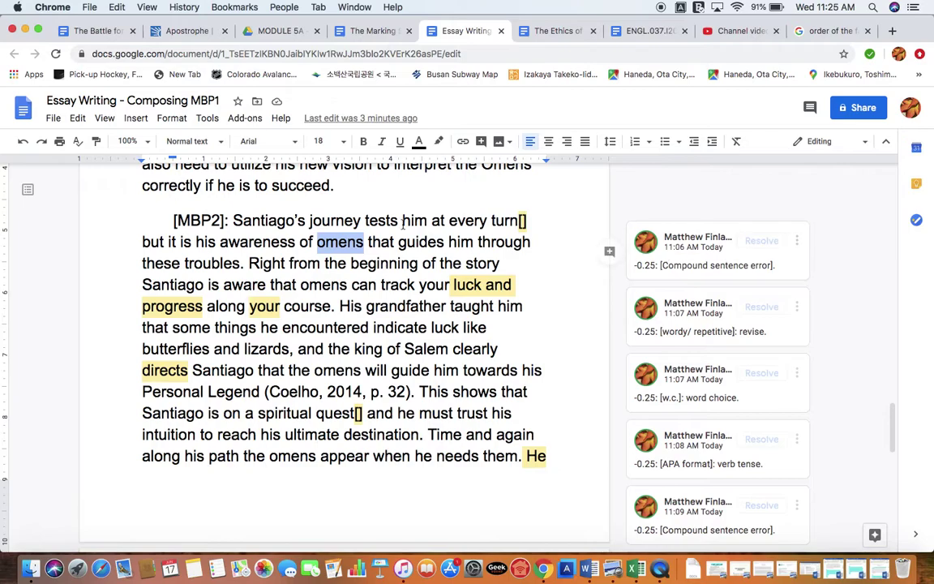
Resolve the compound sentence error comment on the first MBP2 sentence and replace the empty brackets after "turn" with a comma
click(679, 255)
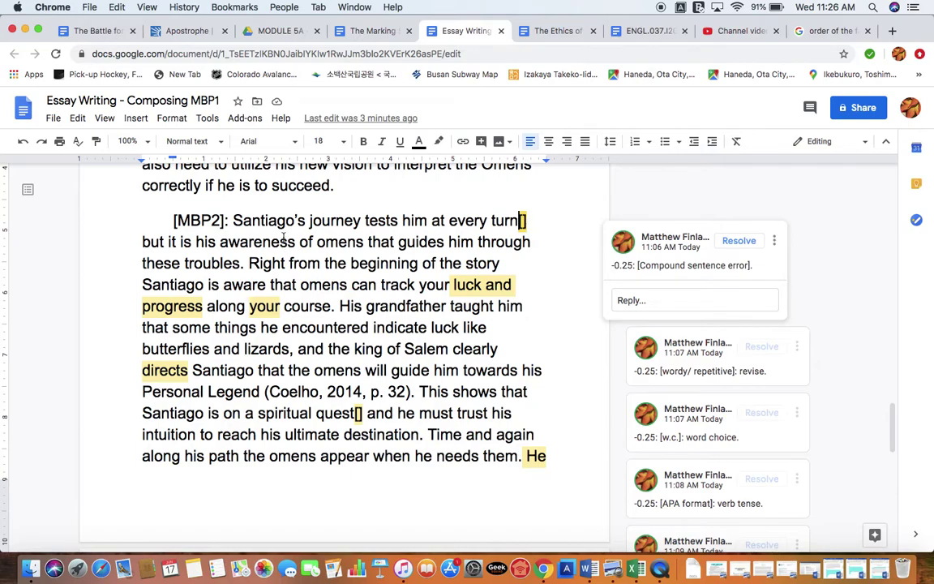
click(737, 240)
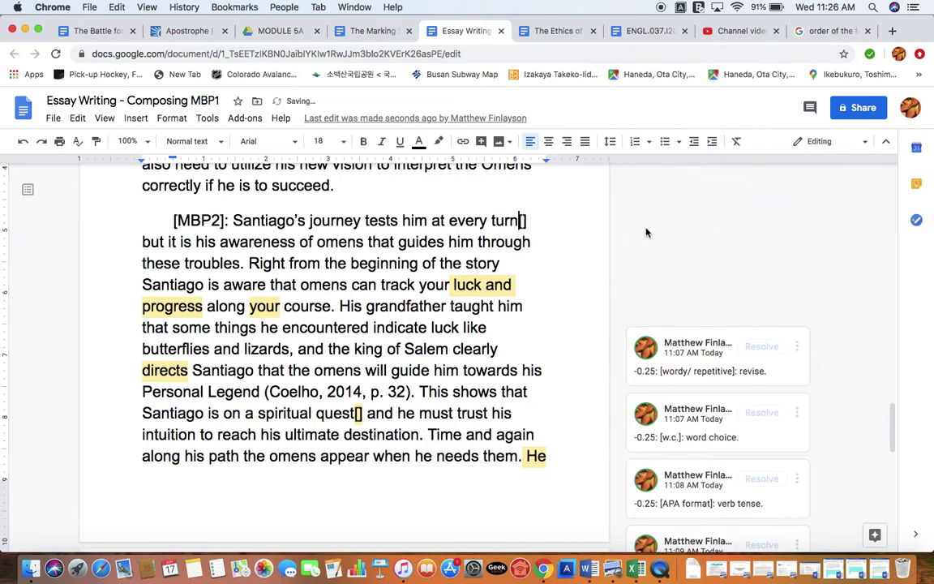
click(534, 221)
key(BackSpace)
key(BackSpace)
text(,)
key(Down)
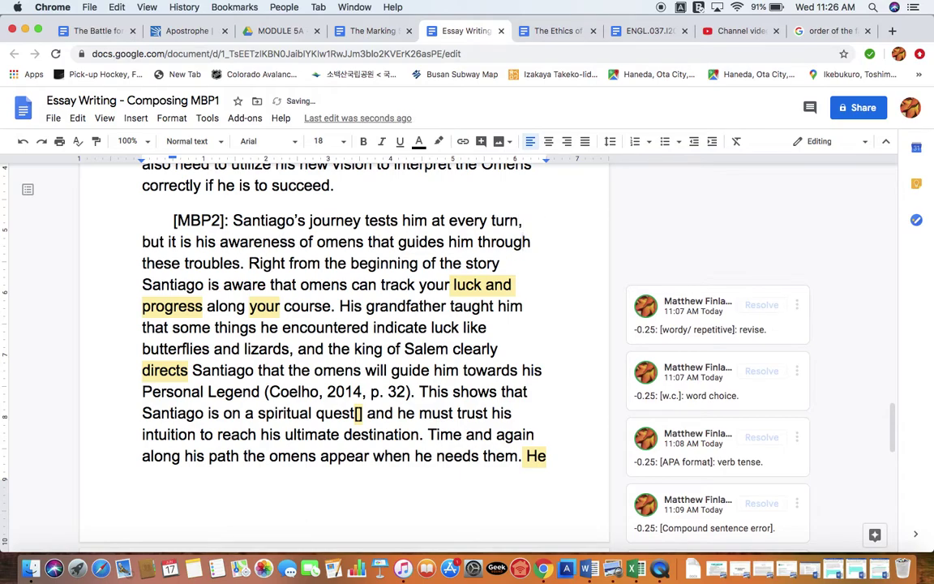
Resolve the wordy/repetitive comment and delete "luck and" before "progress" in the MBP2 paragraph
scroll(505, 227, down, 1)
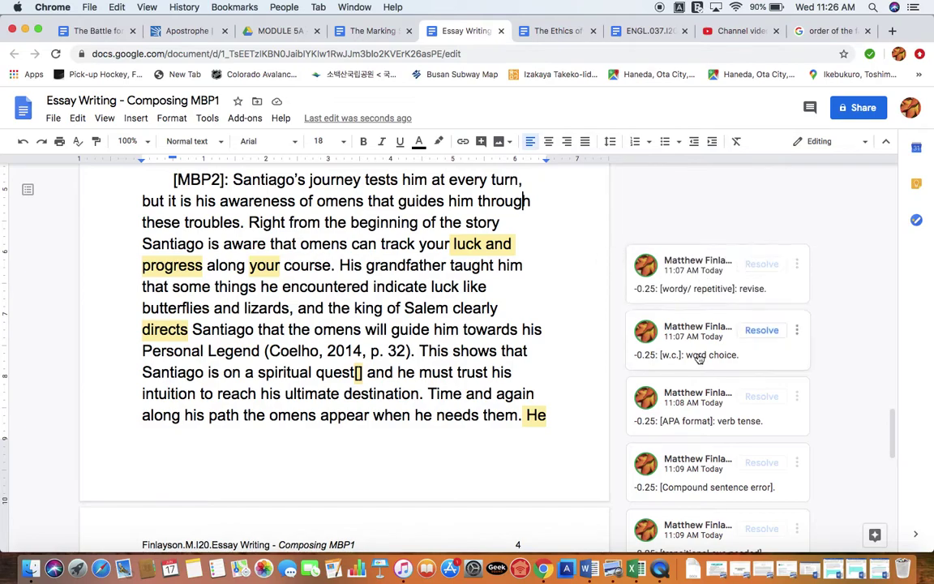
click(667, 278)
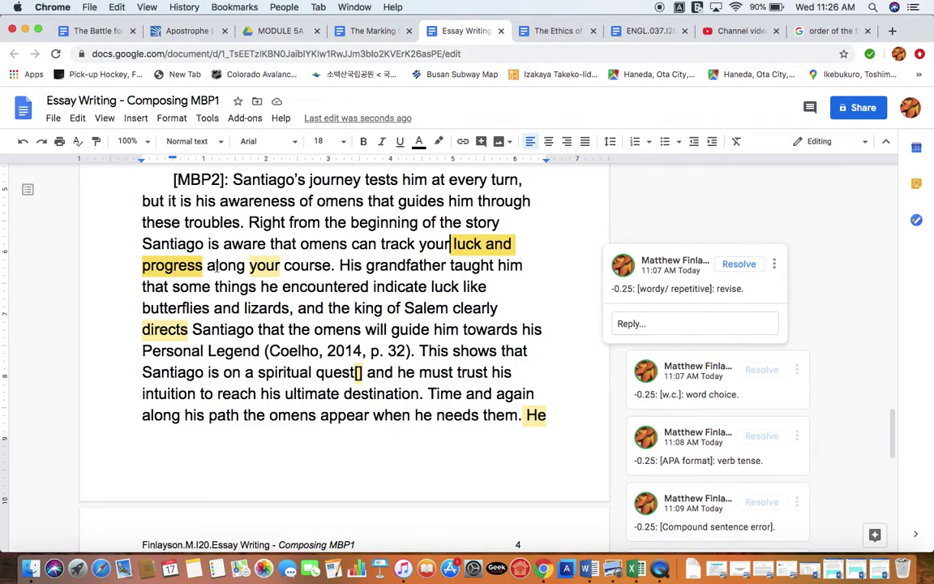
click(736, 269)
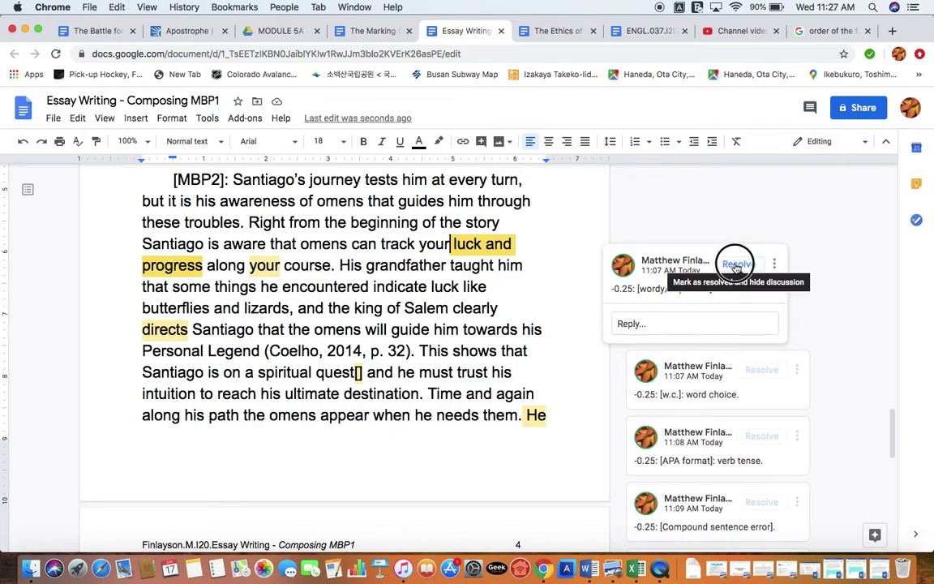
click(521, 247)
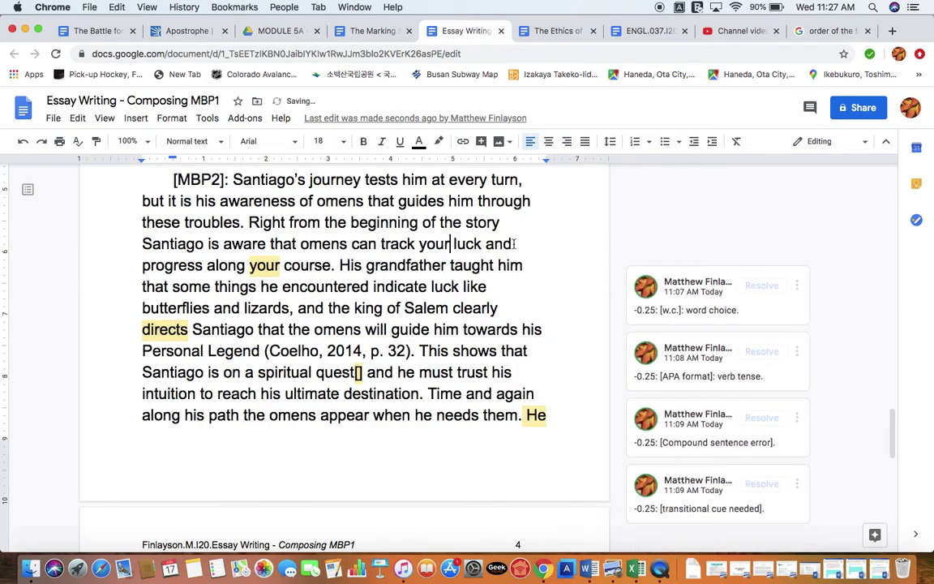
key(BackSpace)
key(BackSpace)
key(BackSpace)
key(BackSpace)
key(BackSpace)
key(BackSpace)
key(BackSpace)
key(BackSpace)
key(BackSpace)
key(BackSpace)
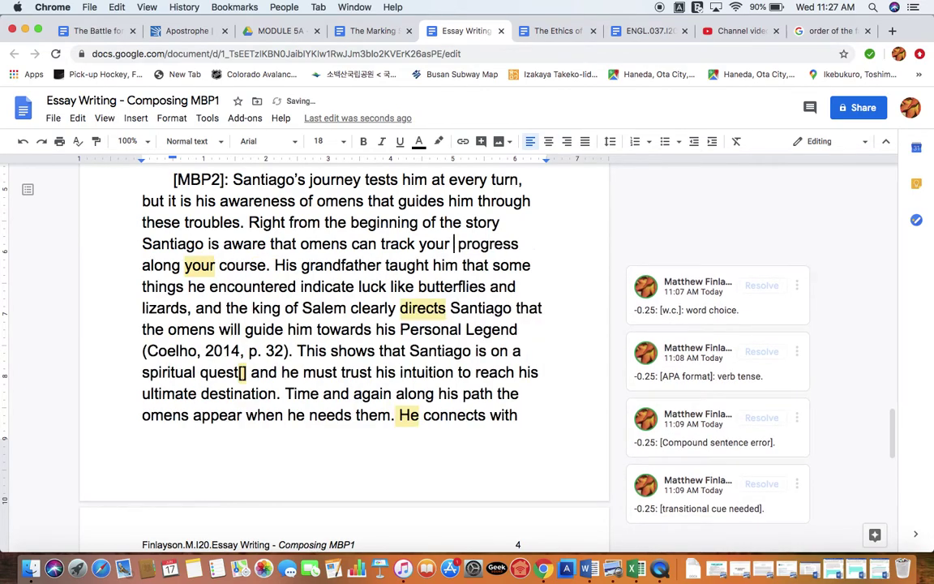
Resolve the word choice comment in the MBP2 paragraph and change "your" before "progress" to "his"
click(686, 300)
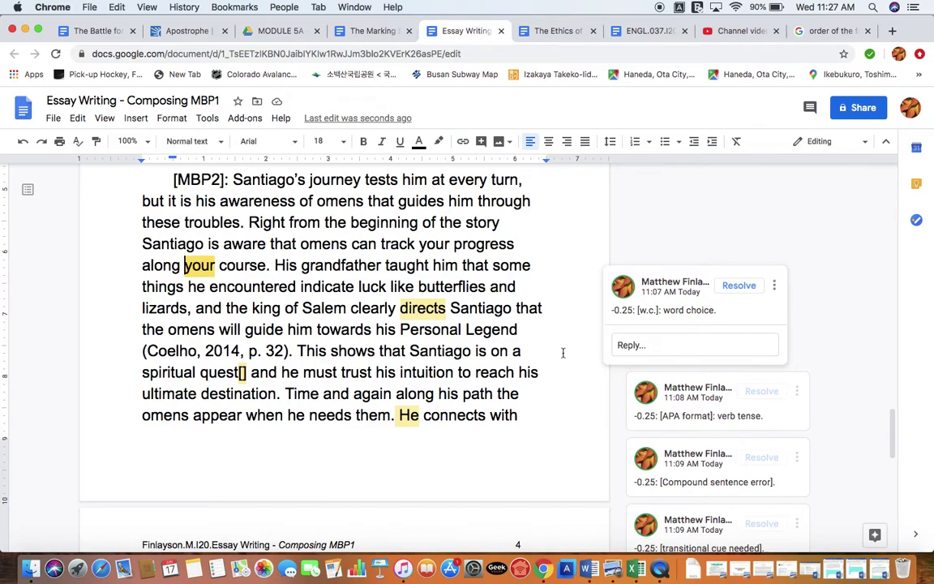
click(742, 287)
click(449, 243)
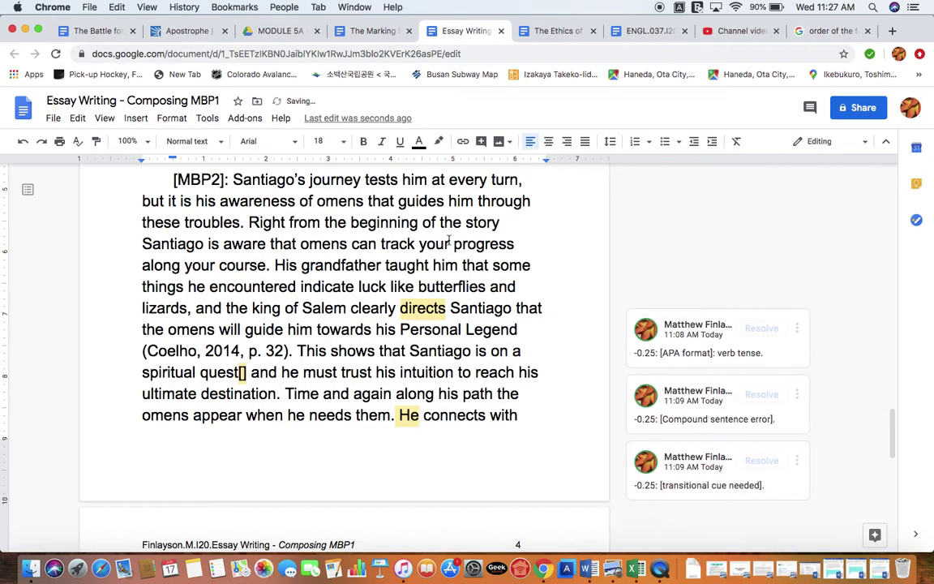
key(BackSpace)
key(BackSpace)
key(BackSpace)
key(BackSpace)
text(his)
Change "your" before "course" to "his" so the pronoun refers to Santiago
click(174, 265)
key(BackSpace)
key(BackSpace)
key(BackSpace)
key(BackSpace)
text(his)
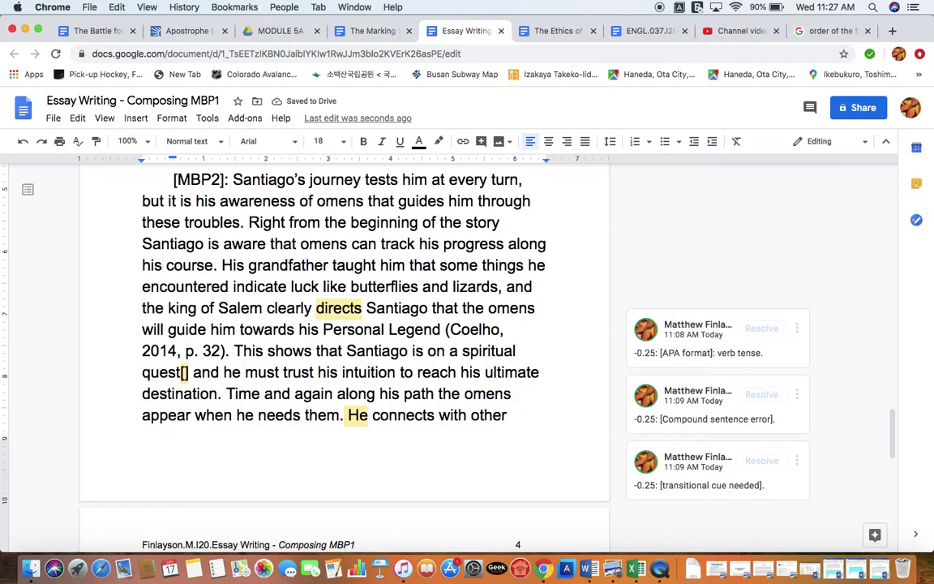
double_click(182, 244)
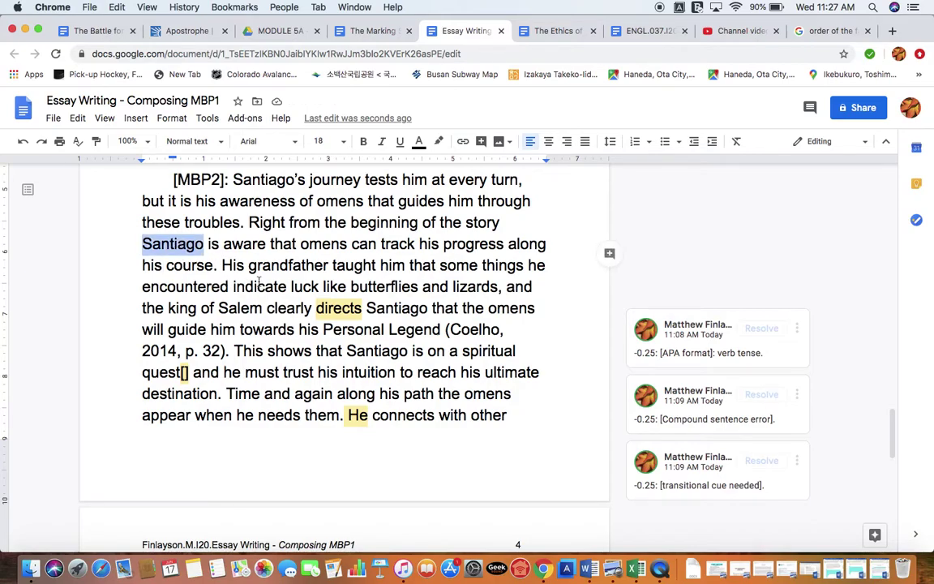
Examine the in-text citation after "Personal Legend", checking its author, year and page number
scroll(227, 260, down, 2)
click(218, 219)
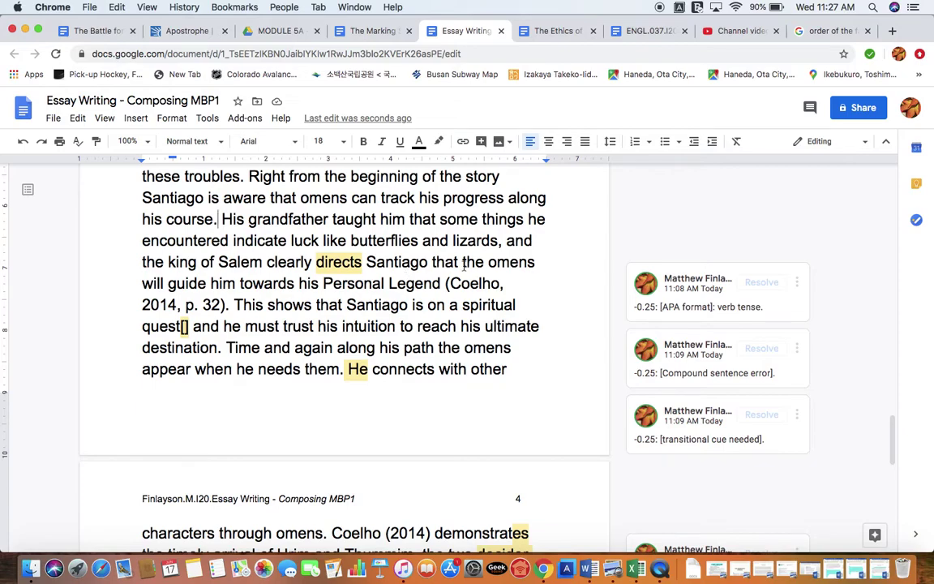
click(445, 283)
drag(445, 283, 232, 305)
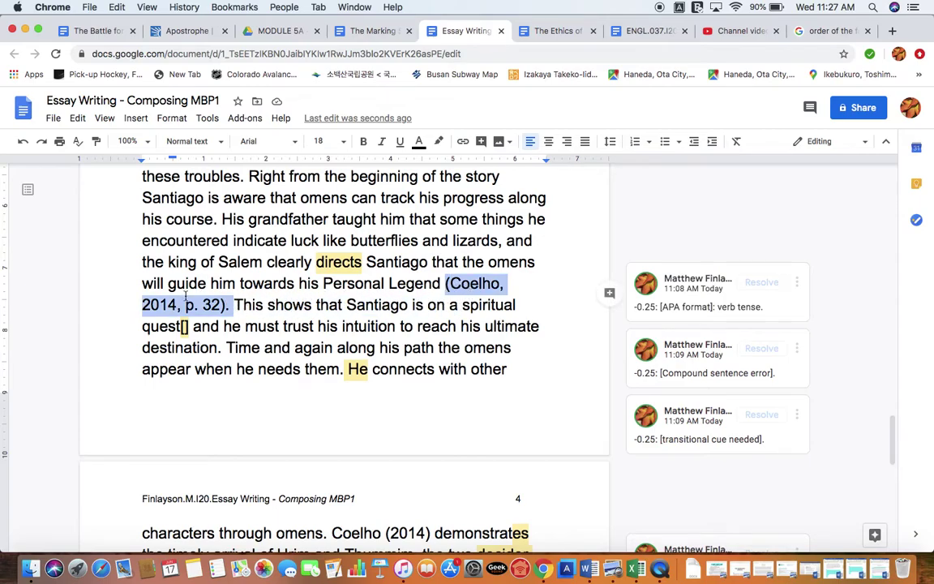
double_click(160, 306)
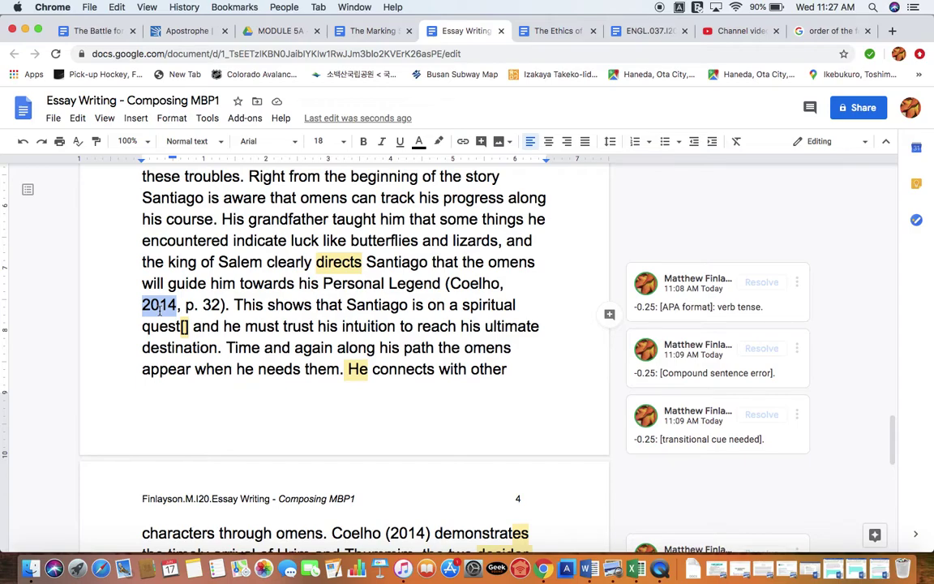
drag(185, 305, 215, 304)
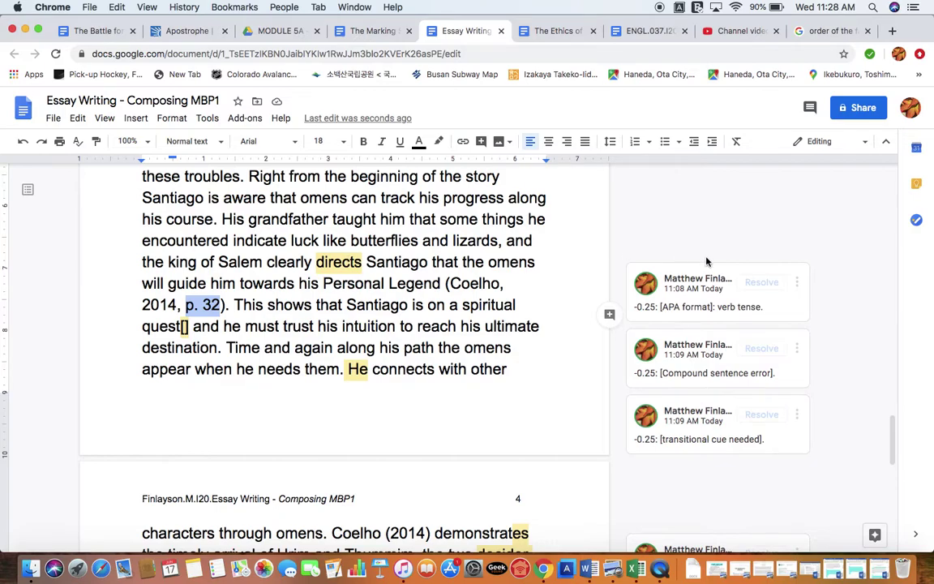
Check the cited sentence against the APA verb tense comment, resolve the comment and change "directs" to "directed"
click(684, 297)
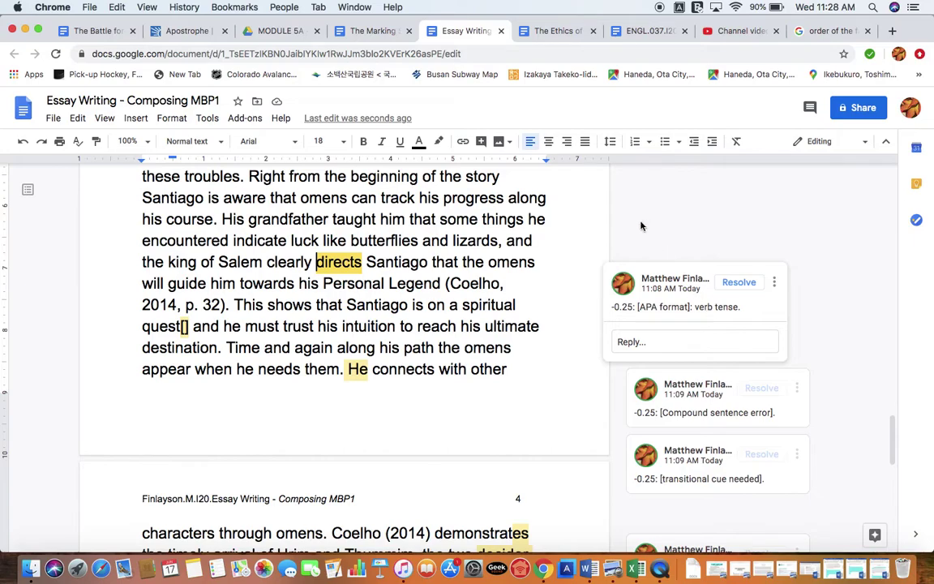
double_click(339, 219)
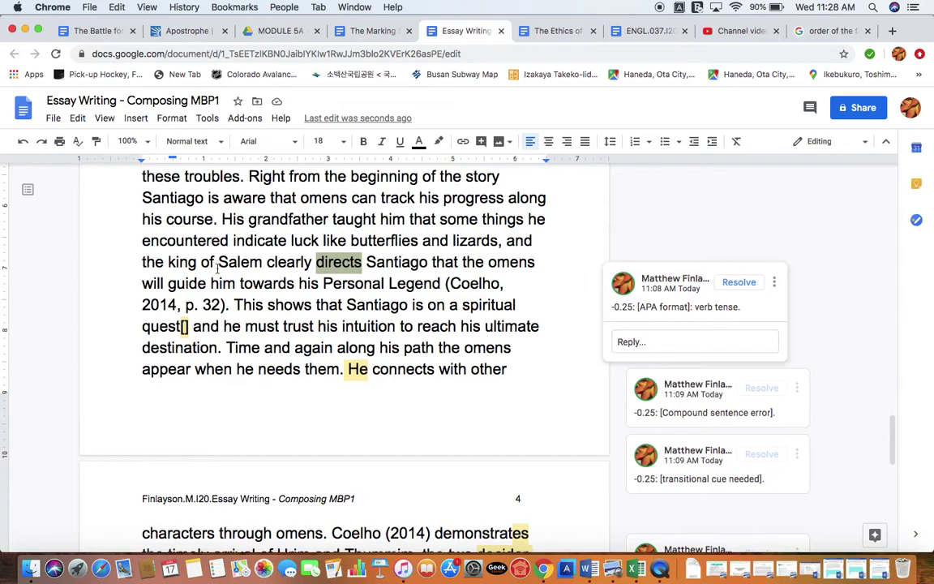
drag(222, 219, 443, 286)
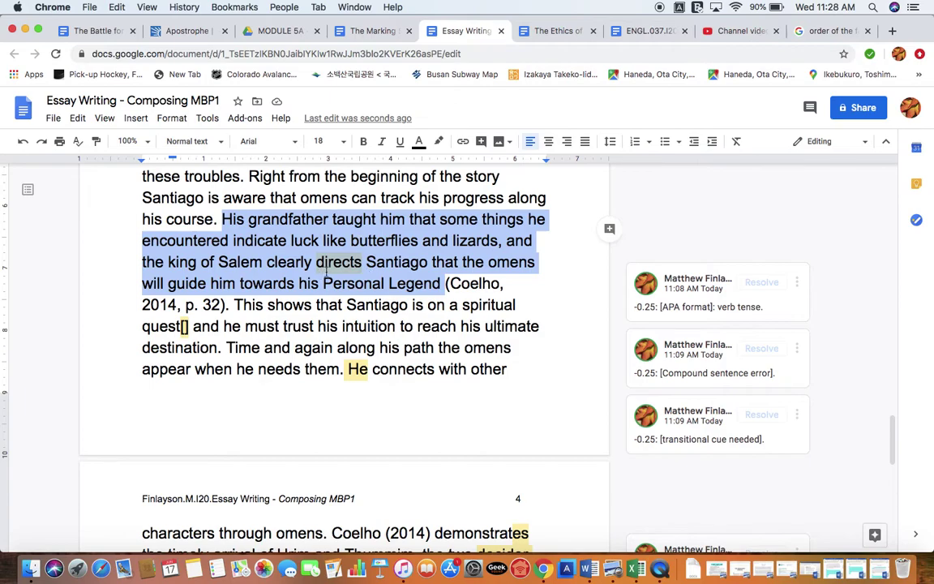
click(714, 290)
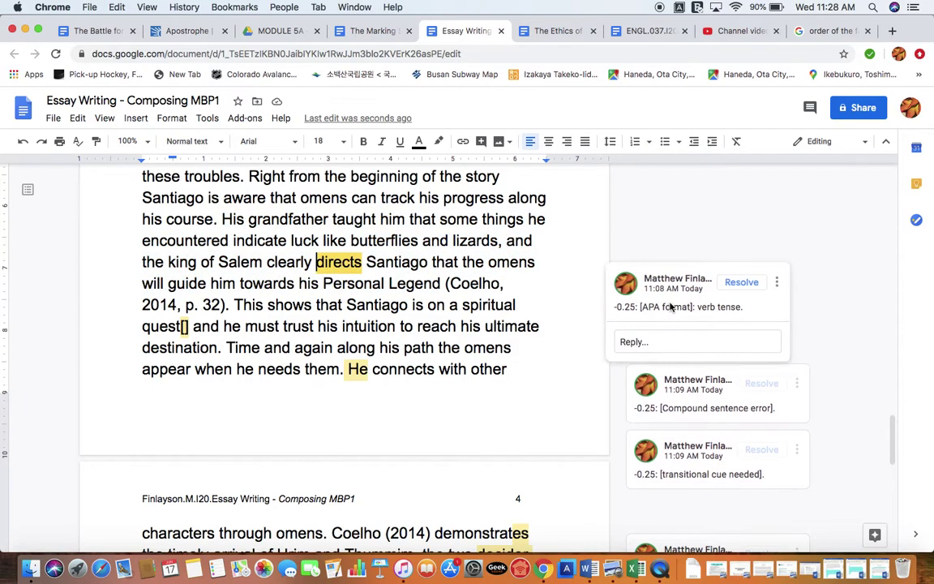
click(739, 283)
click(362, 262)
key(BackSpace)
text(ed)
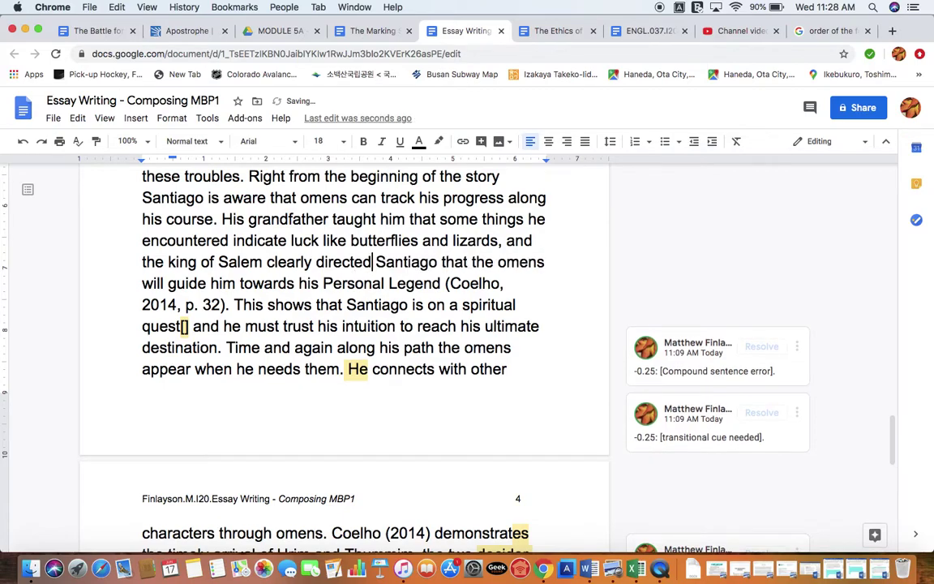
Replace "luck" with "good fortune" after "indicate" in the sentence about the grandfather
scroll(403, 312, down, 1)
scroll(403, 311, up, 1)
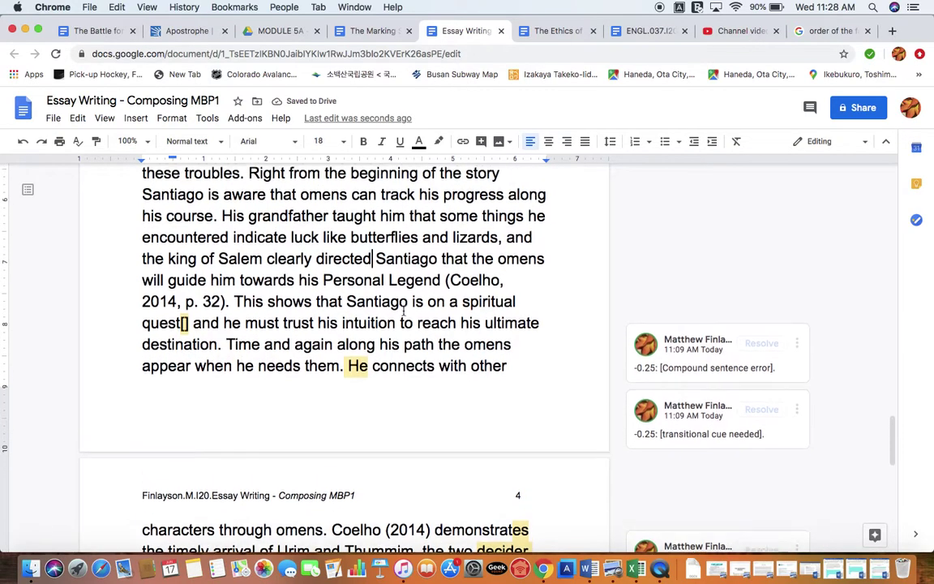
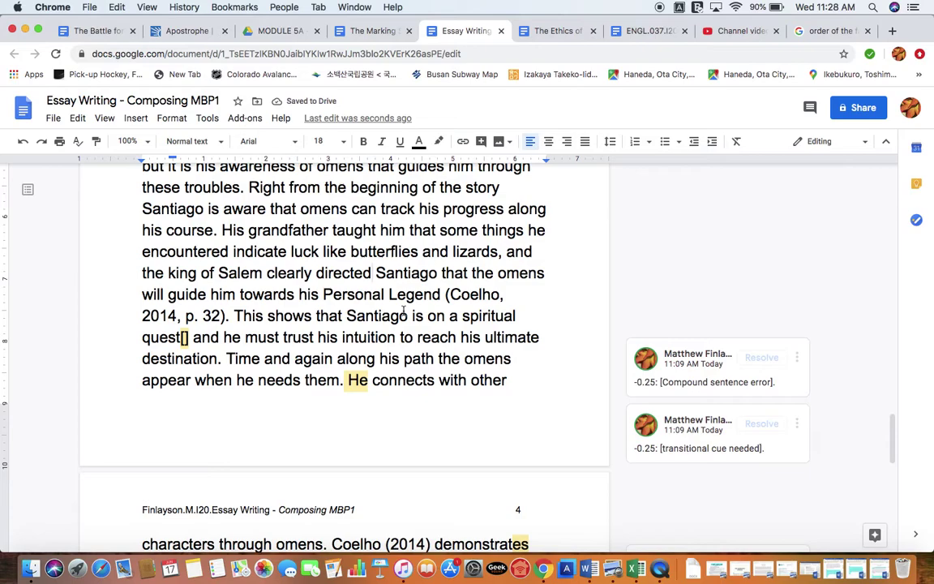
double_click(469, 209)
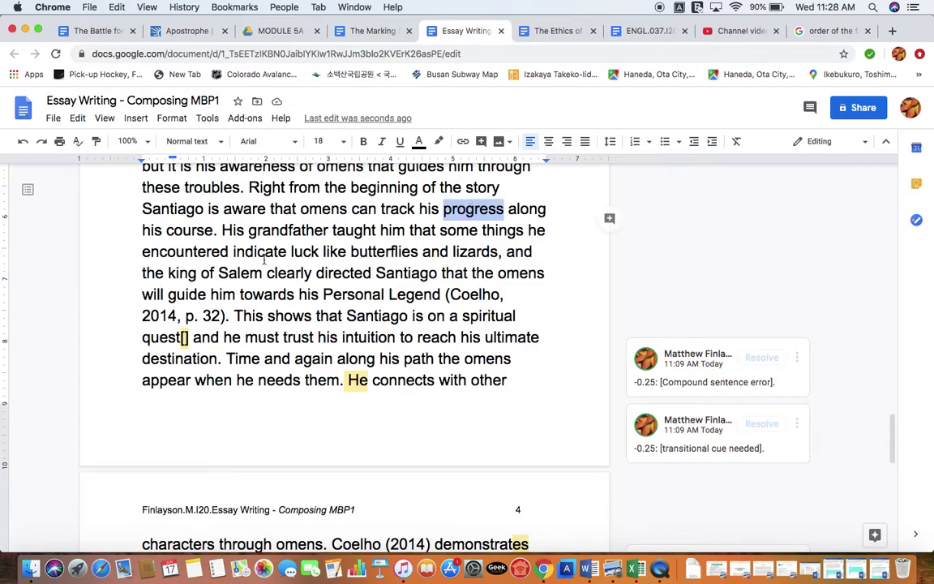
double_click(304, 252)
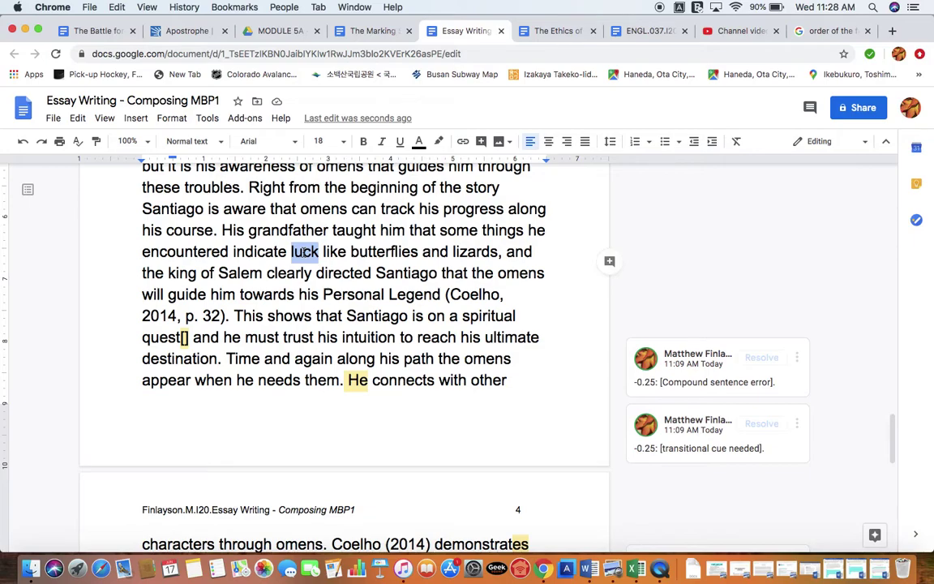
key(BackSpace)
key(BackSpace)
key(BackSpace)
text(e)
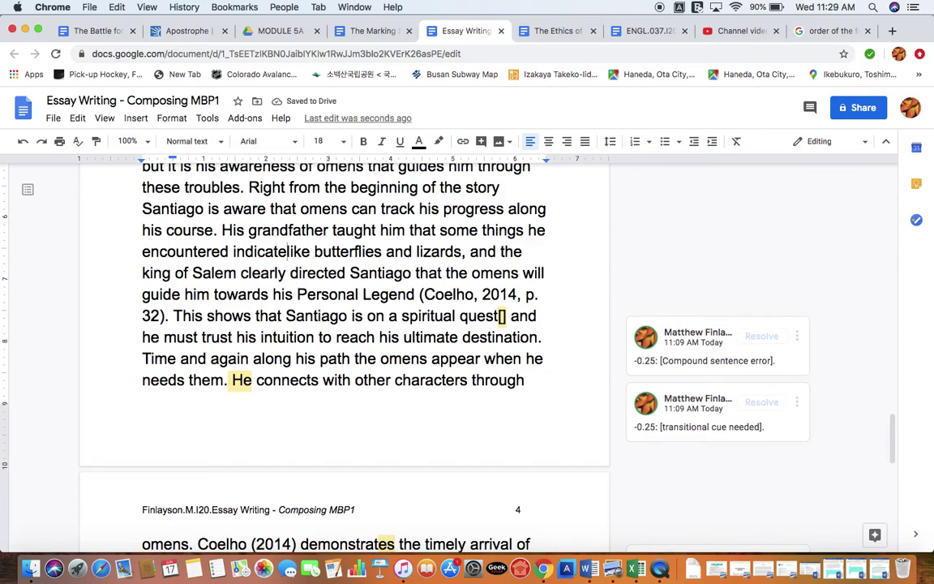
text( good )
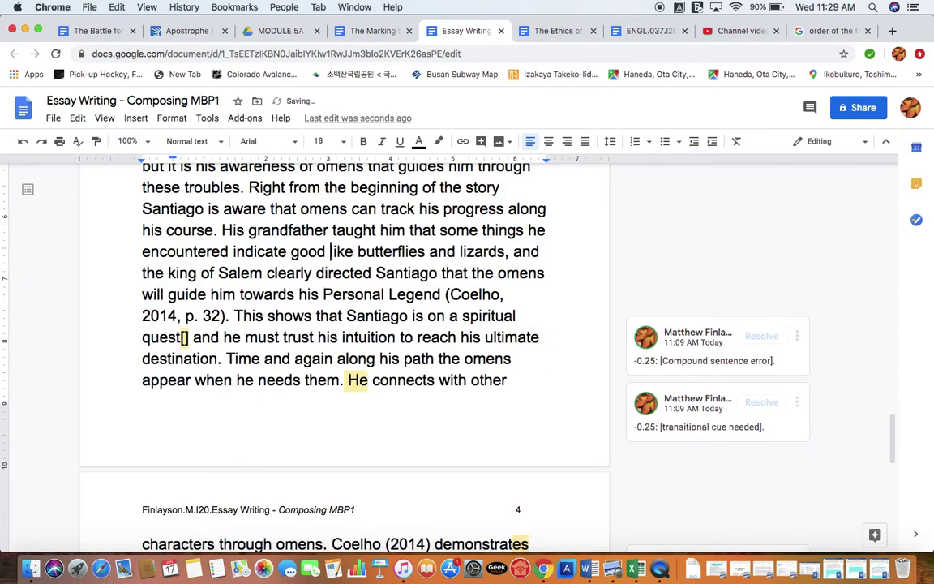
text(fortune)
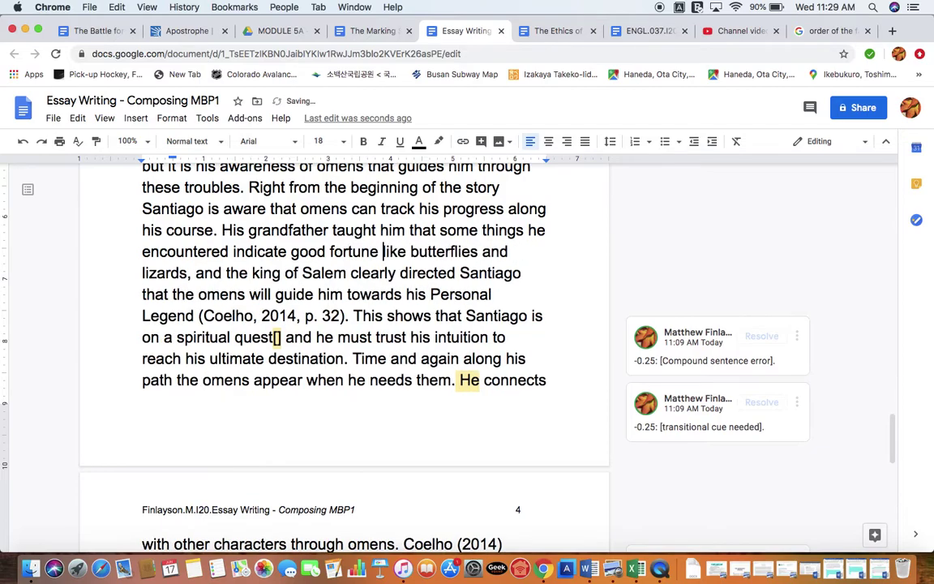
Compare the past-tense verbs "taught" and "directed" with the "This shows" opening of the following analysis sentence
click(385, 316)
click(353, 314)
double_click(351, 230)
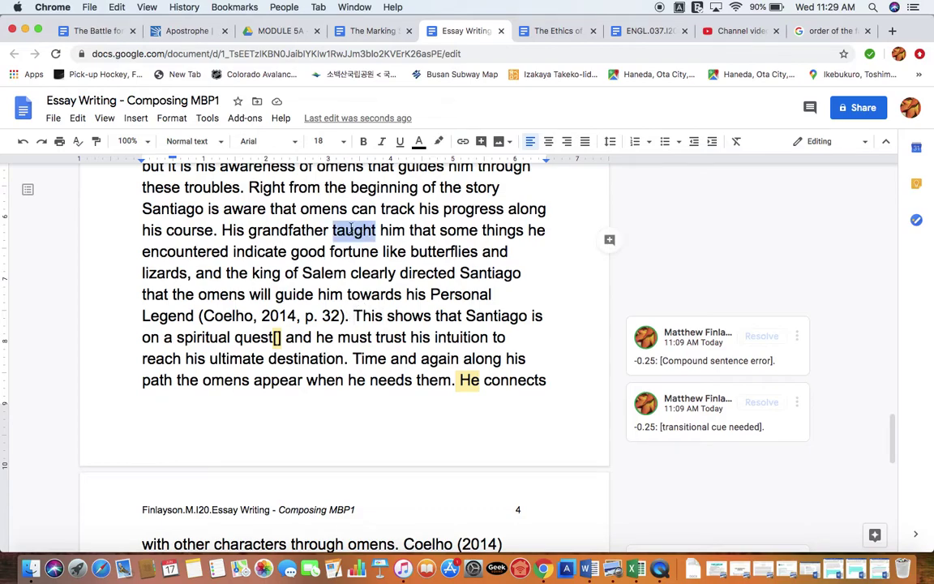
double_click(437, 276)
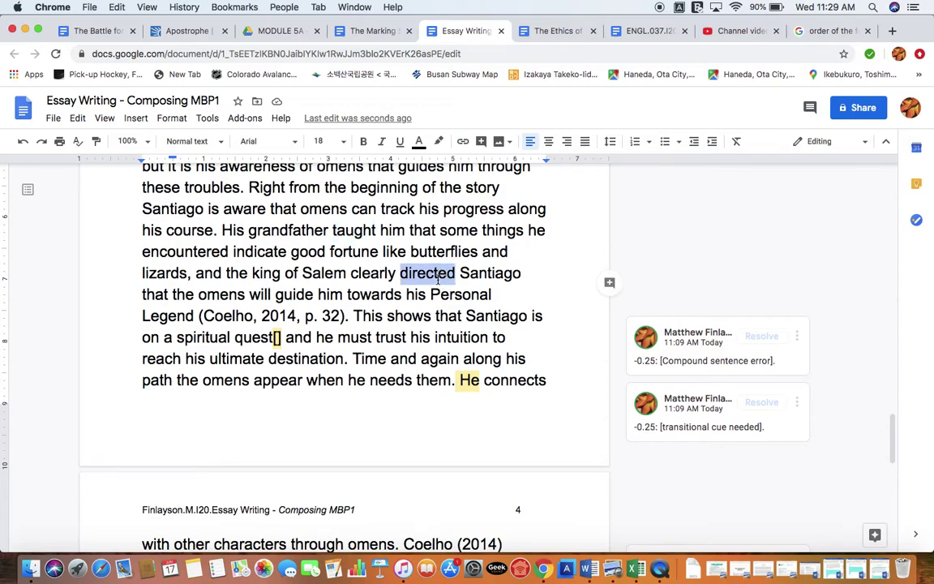
click(353, 316)
drag(354, 315, 429, 323)
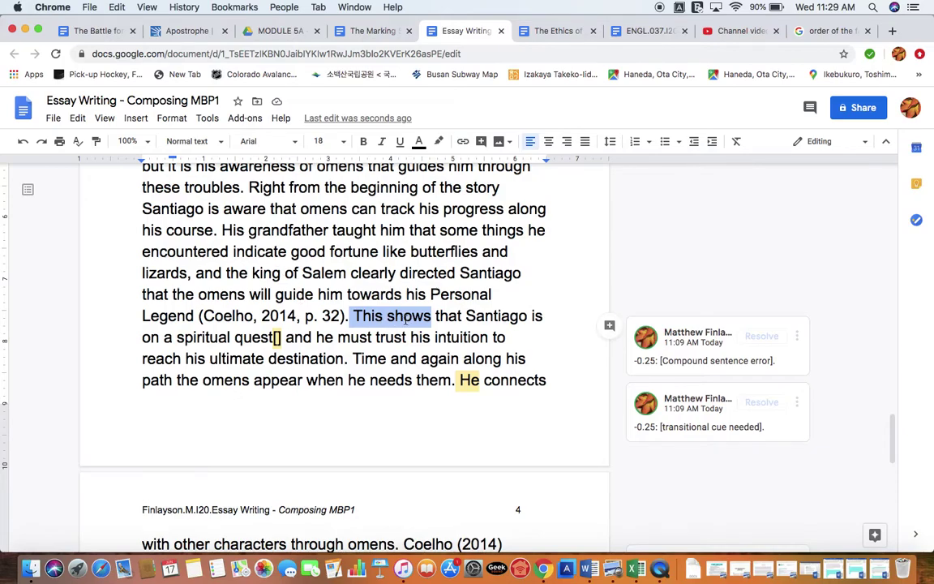
scroll(406, 320, down, 1)
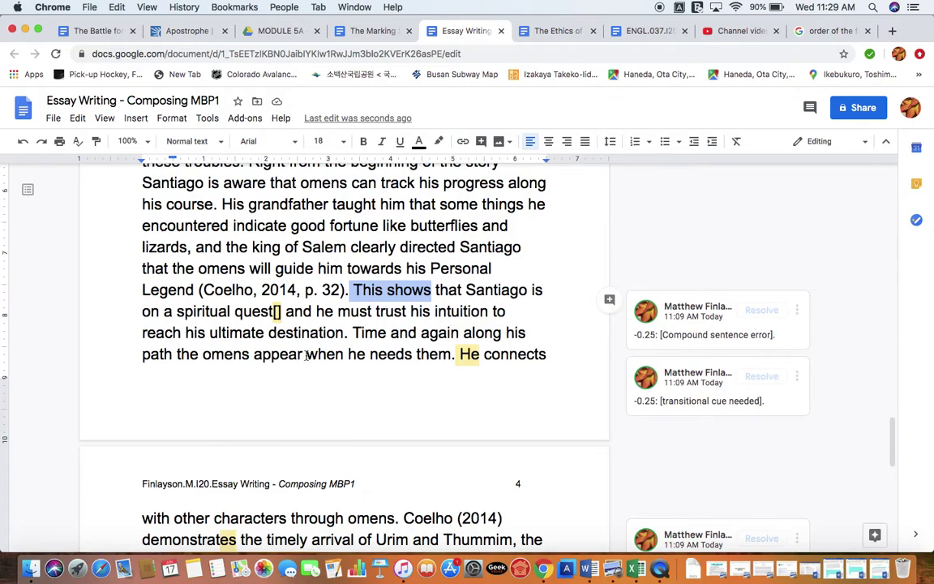
Resolve the compound sentence error comment after "spiritual quest" and replace the empty brackets with a comma
click(694, 321)
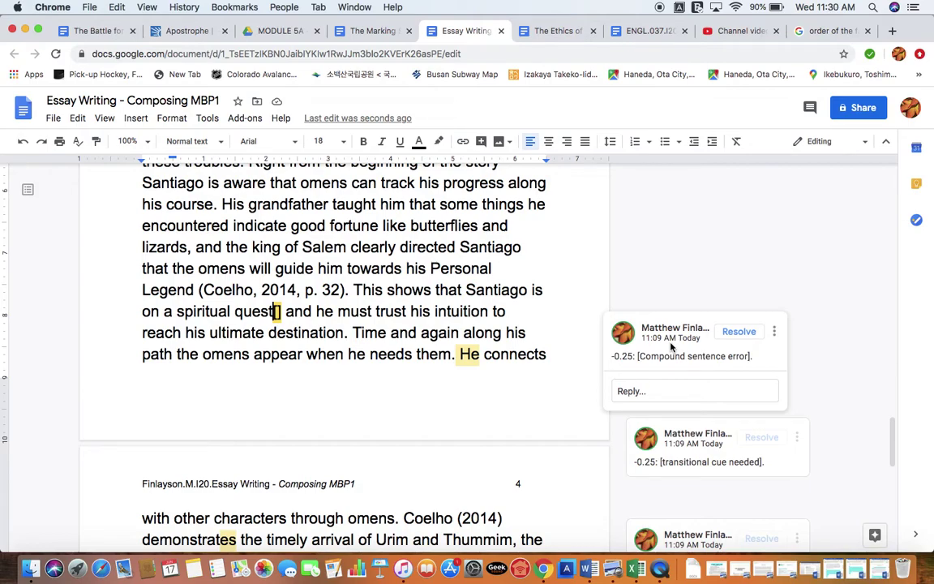
double_click(298, 313)
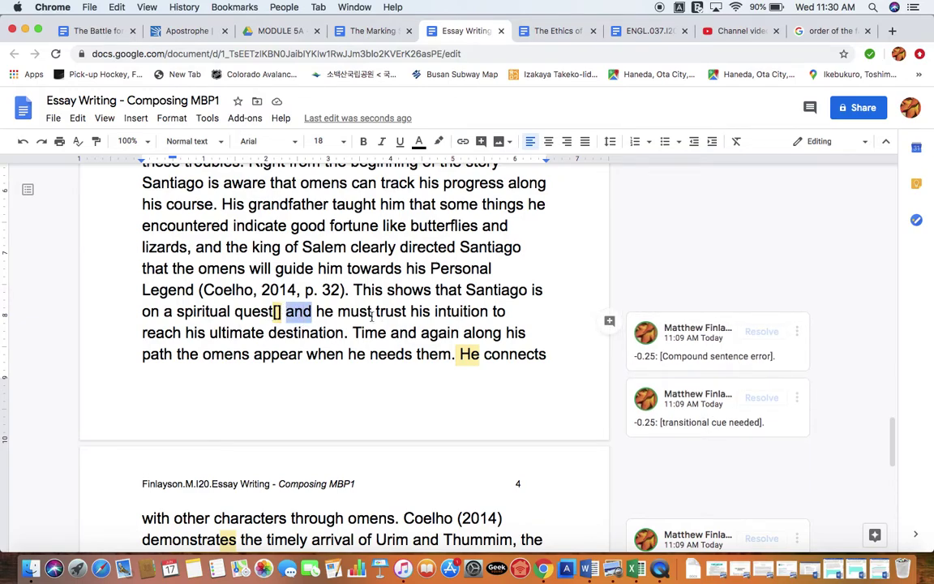
click(316, 311)
drag(315, 312, 413, 317)
click(337, 312)
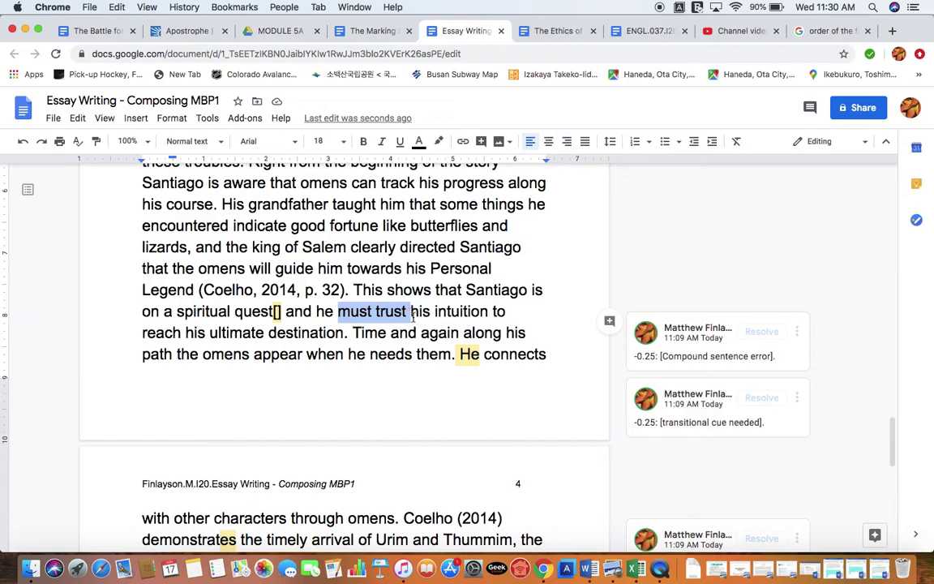
click(317, 316)
drag(317, 315, 345, 332)
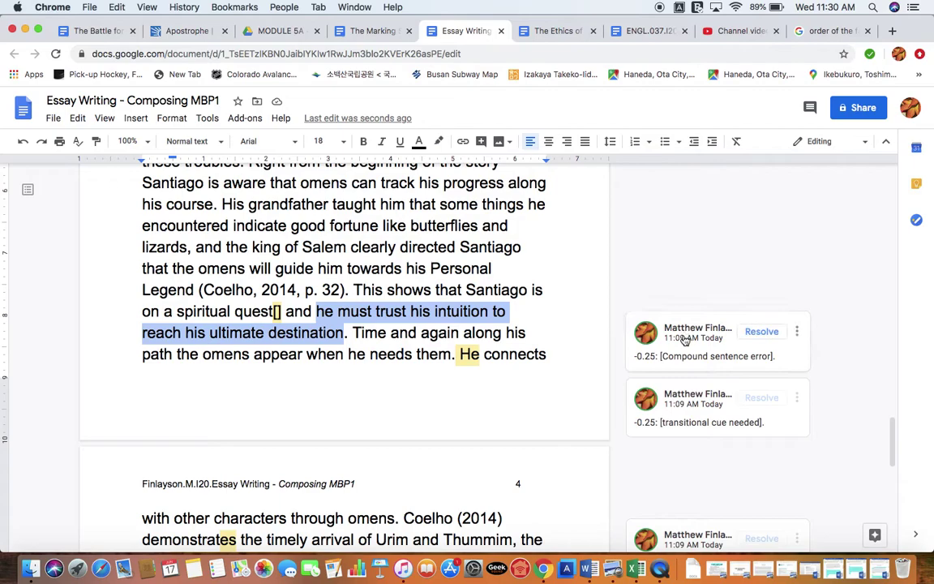
click(758, 386)
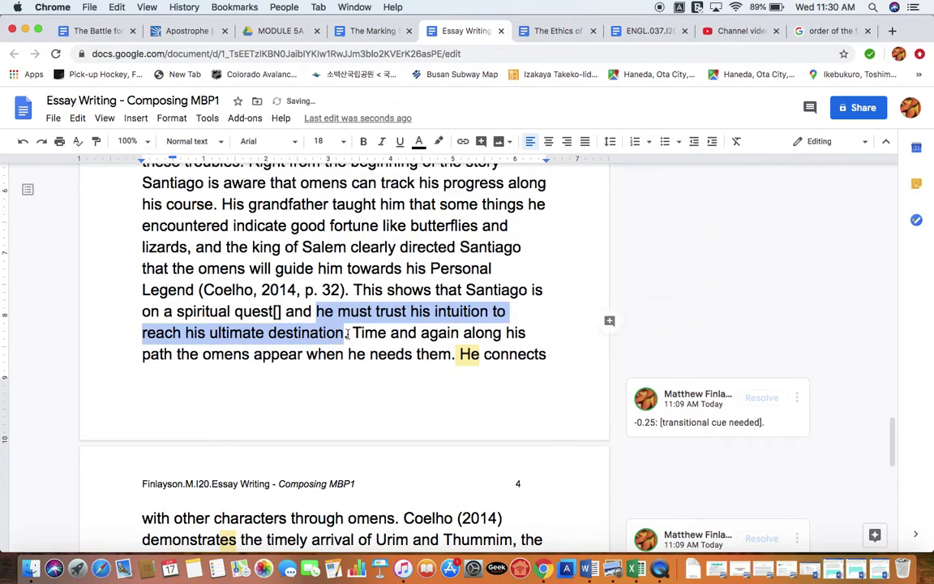
click(281, 311)
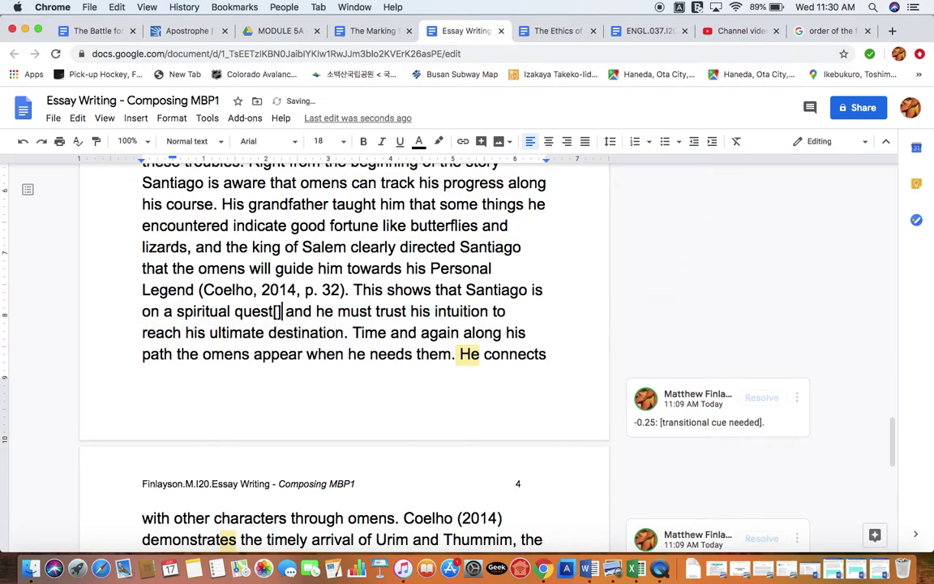
key(BackSpace)
text(,)
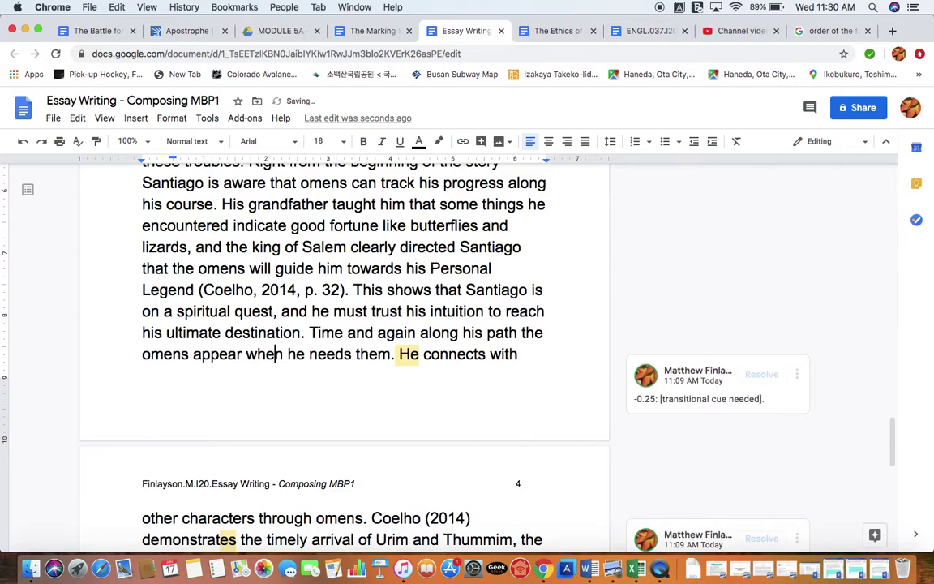
Review the analysis sentence from "This shows that Santiago" to "ultimate destination"
scroll(329, 324, down, 2)
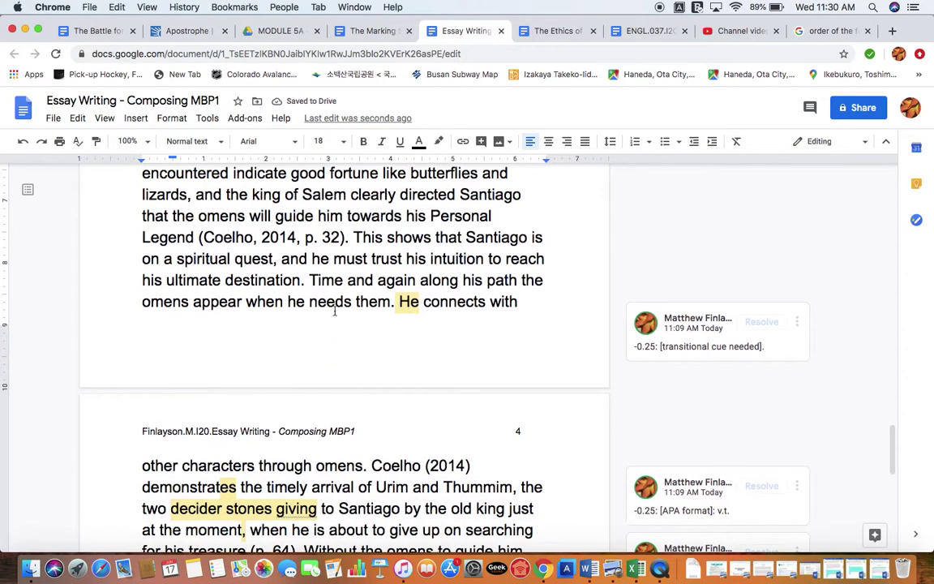
drag(352, 236, 308, 280)
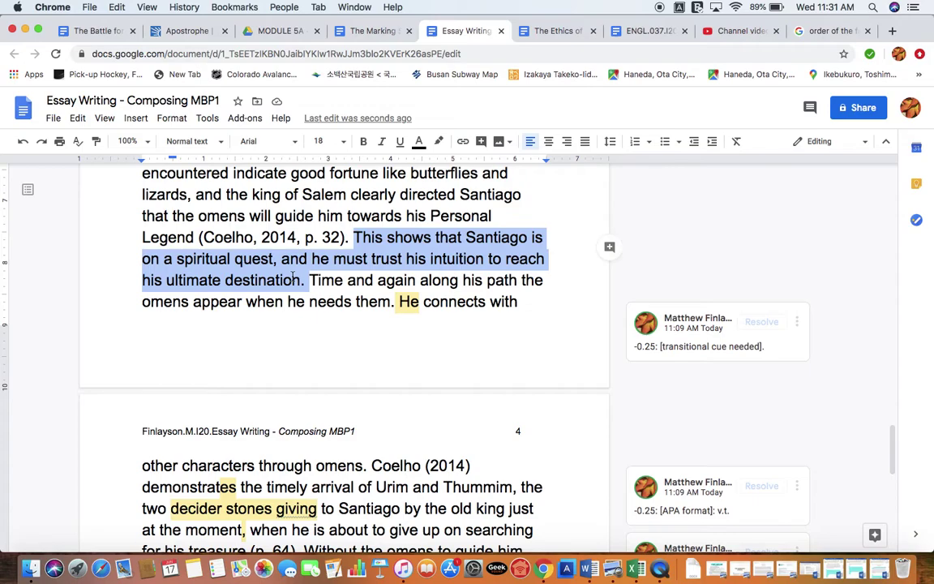
scroll(292, 279, down, 1)
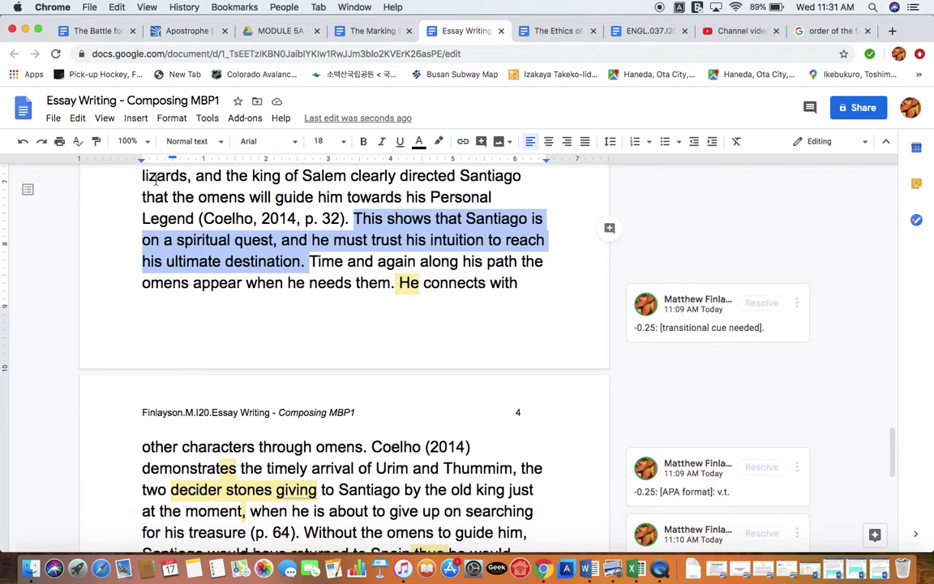
click(297, 265)
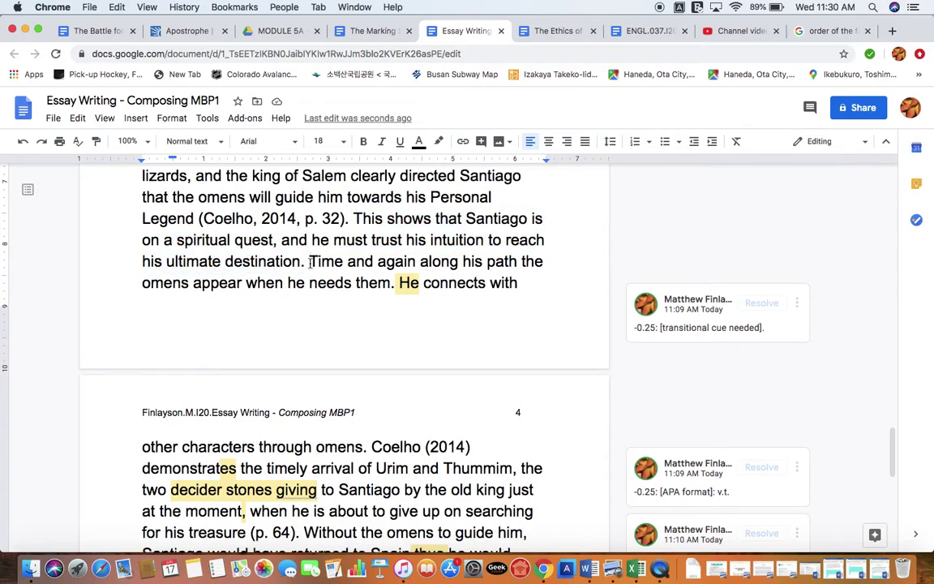
Review the sentence "Time and again along his path the omens appear when he needs them" and its opening phrase "Time and again"
drag(351, 218, 371, 287)
double_click(323, 262)
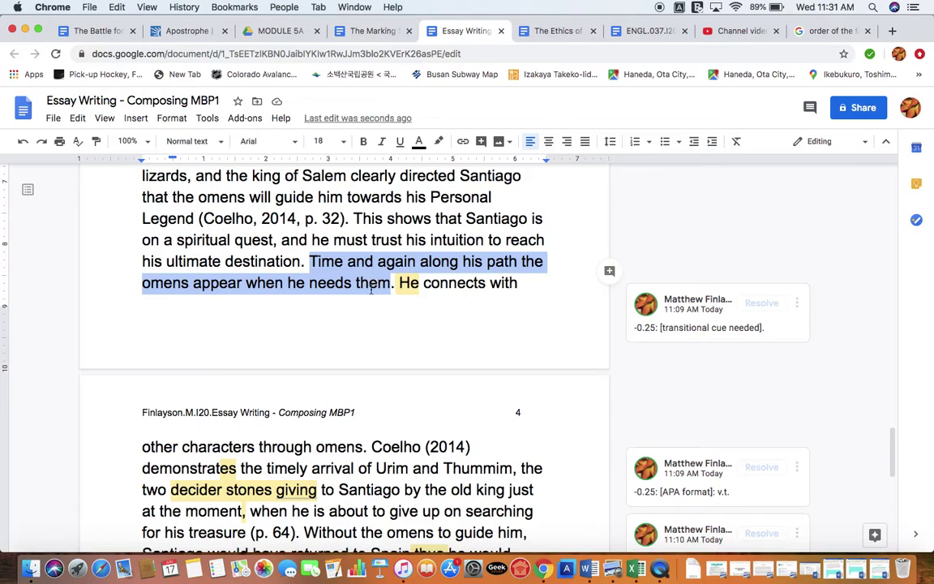
click(310, 261)
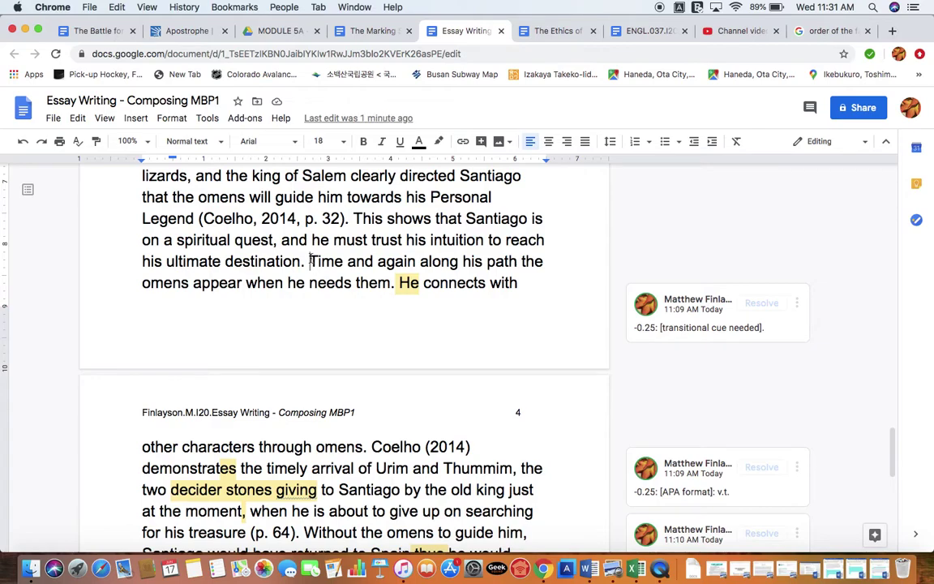
drag(309, 261, 416, 264)
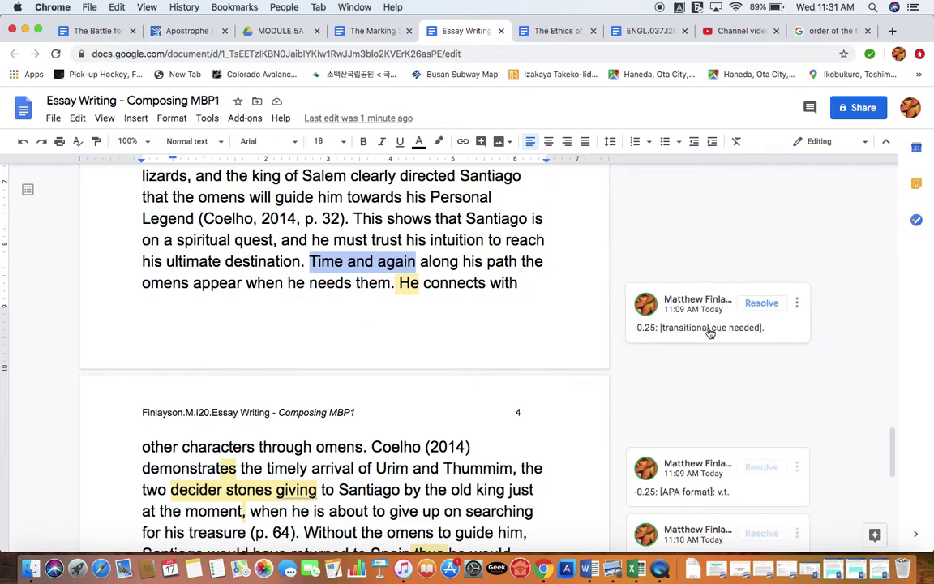
click(393, 282)
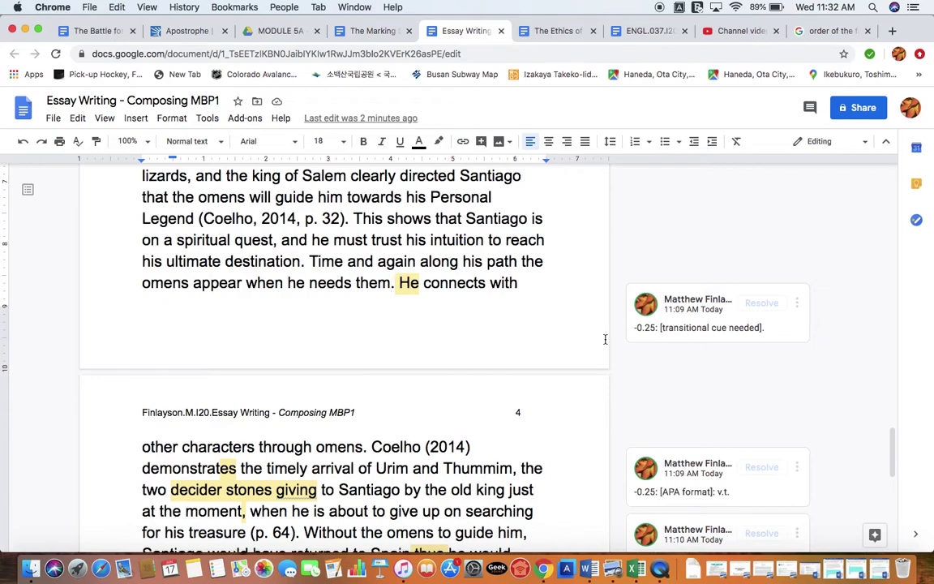
Resolve the transitional cue comment and replace "He" before "connects with" with "Furthermore, he"
scroll(681, 316, down, 1)
click(675, 292)
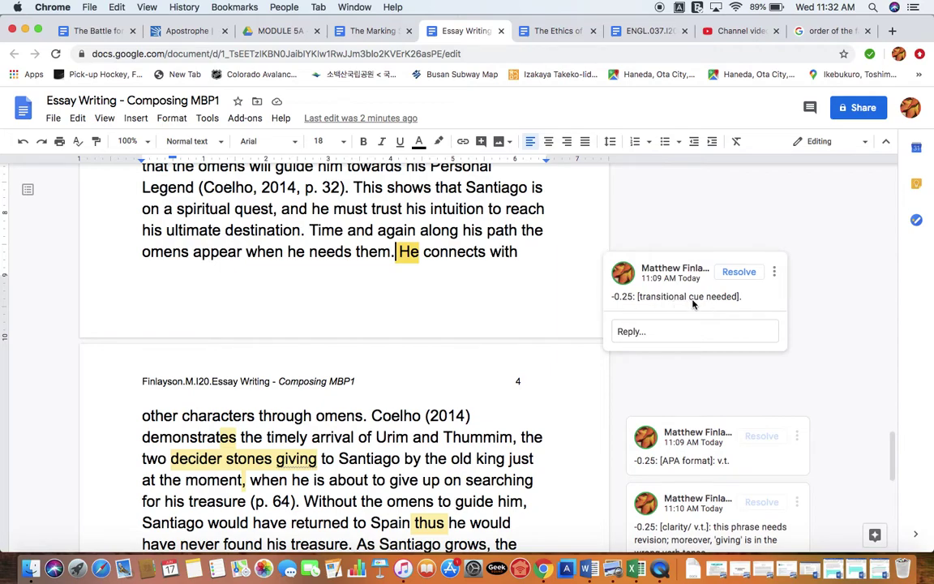
click(310, 230)
drag(311, 230, 392, 253)
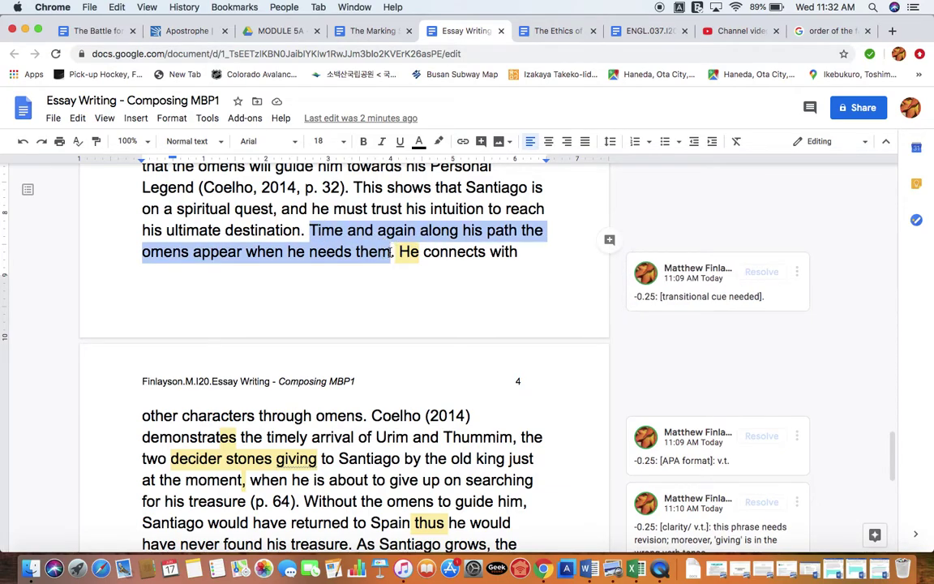
click(421, 251)
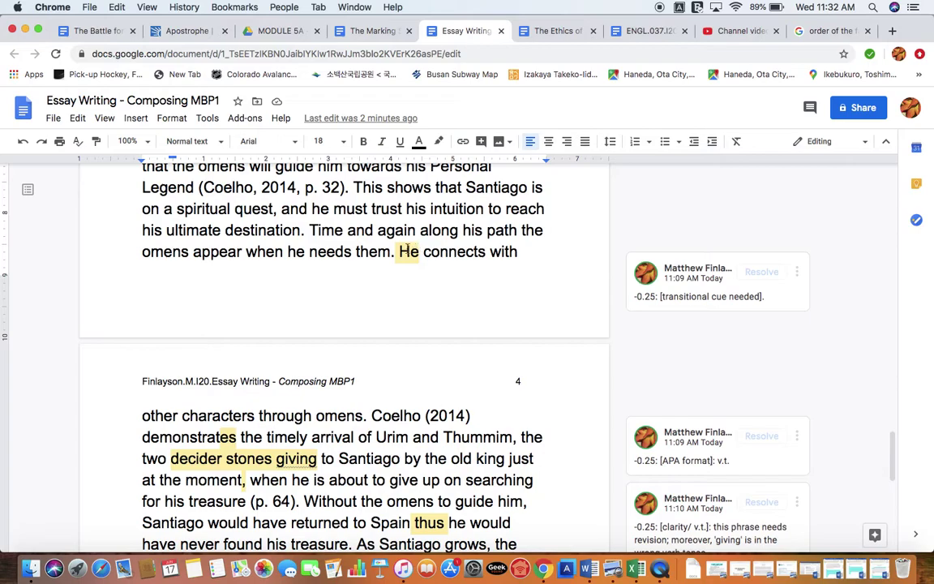
click(739, 269)
key(Right)
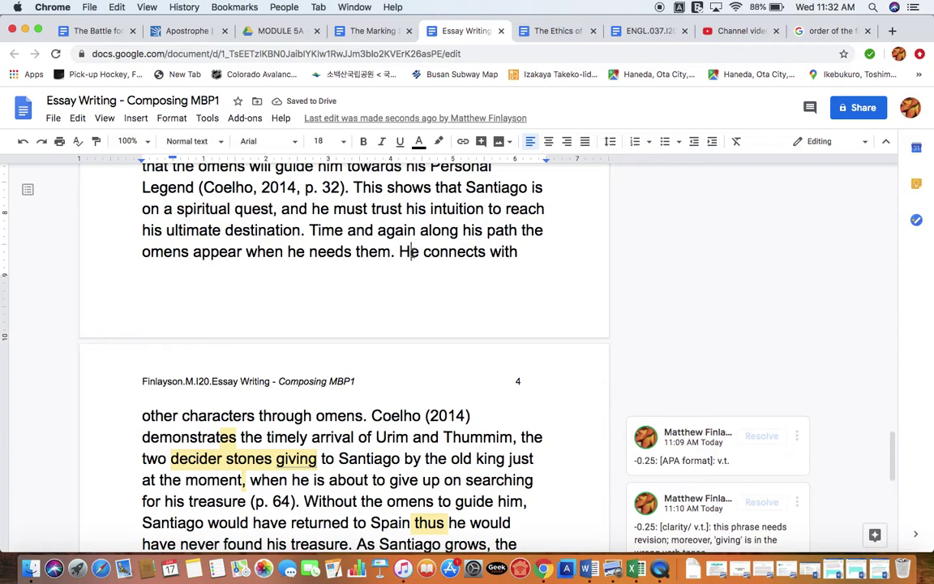
key(BackSpace)
text(Furthermore, he)
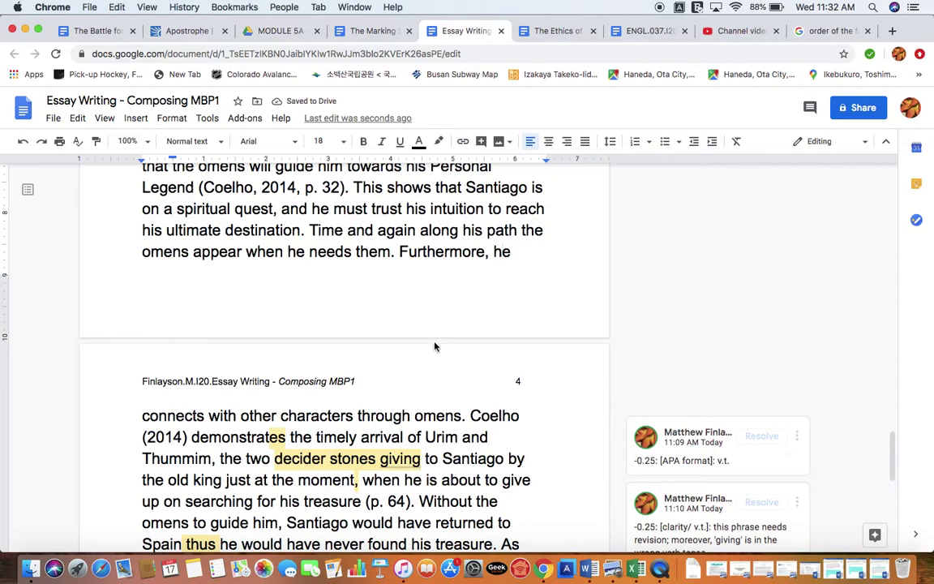
Resolve the APA format verb tense comment and change "demonstrates" to "demonstrated" after "Coelho (2014)"
scroll(433, 347, down, 1)
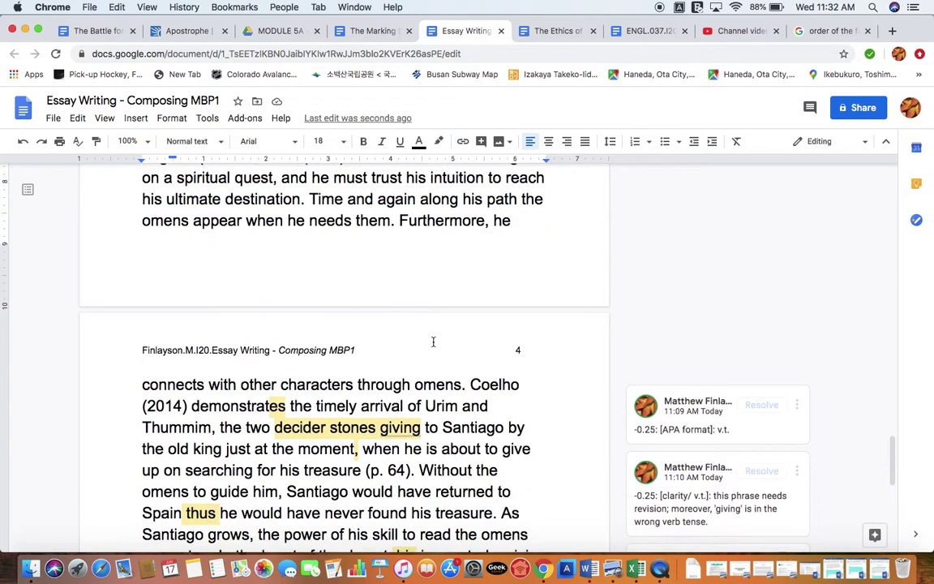
click(412, 386)
scroll(411, 386, down, 1)
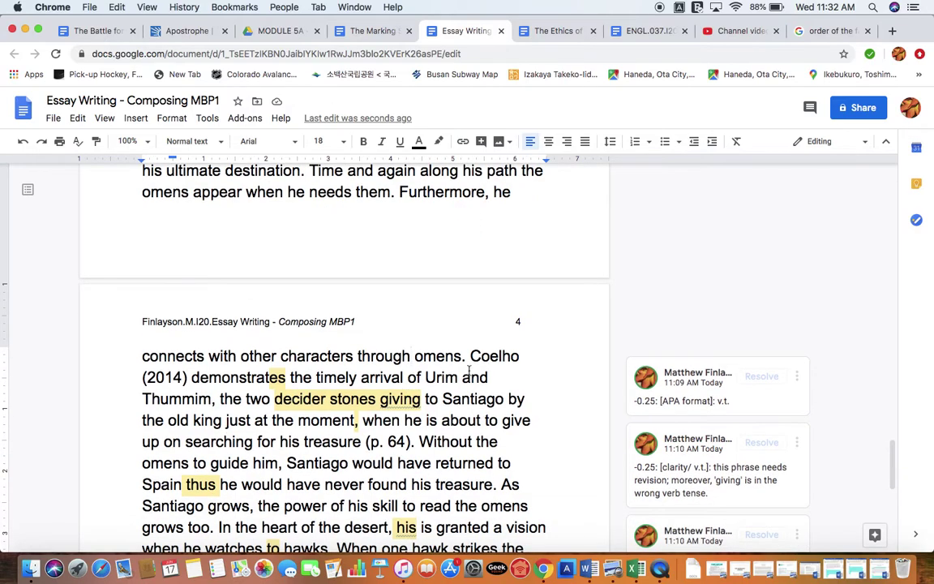
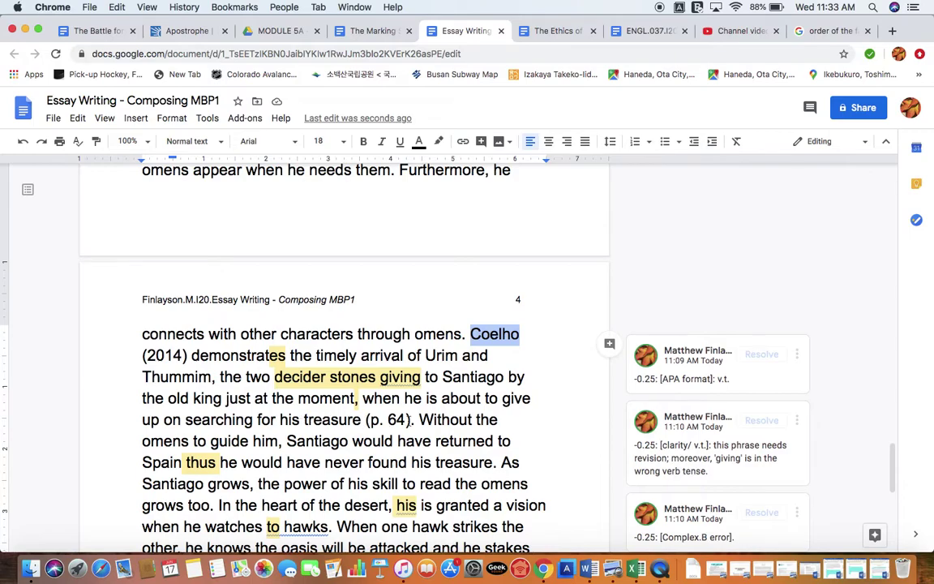
scroll(407, 419, down, 1)
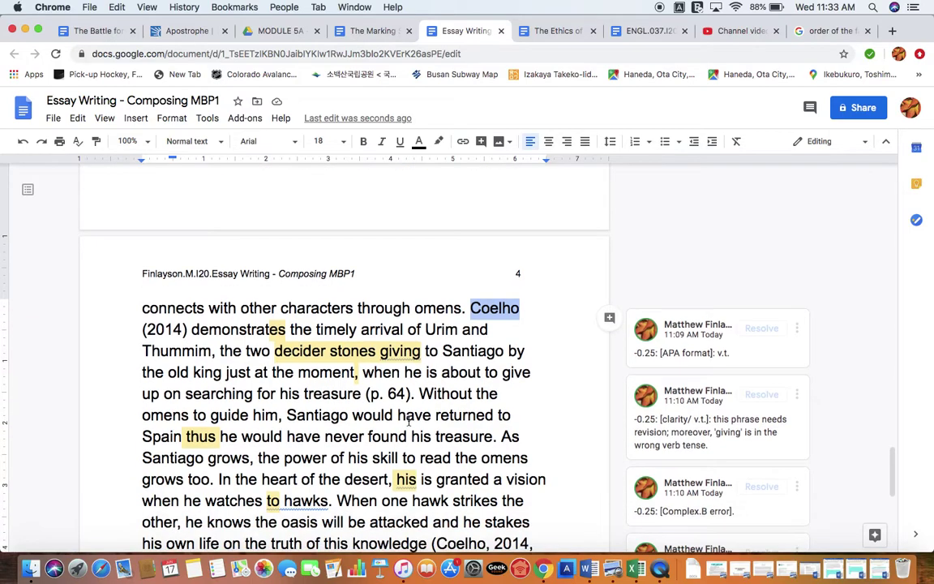
click(288, 328)
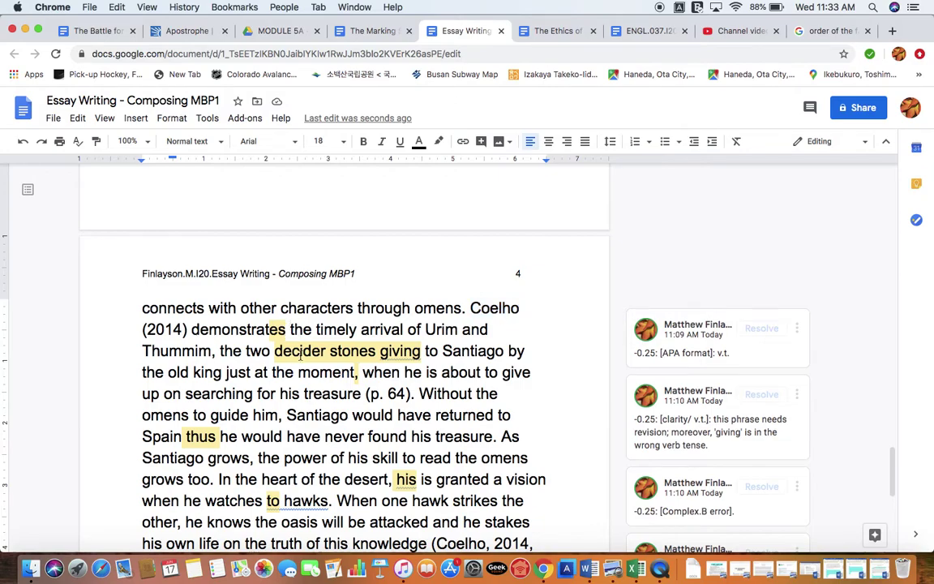
scroll(300, 355, down, 1)
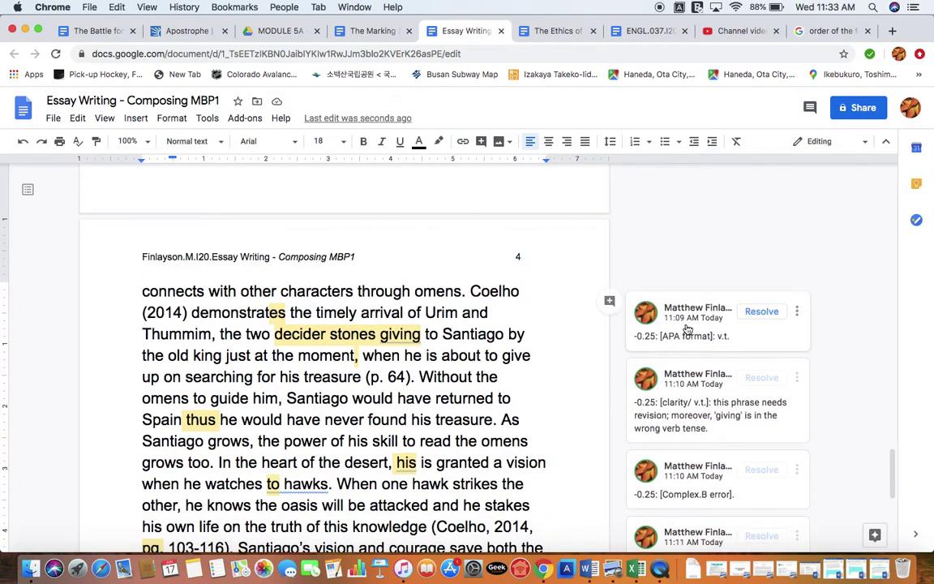
scroll(688, 328, down, 1)
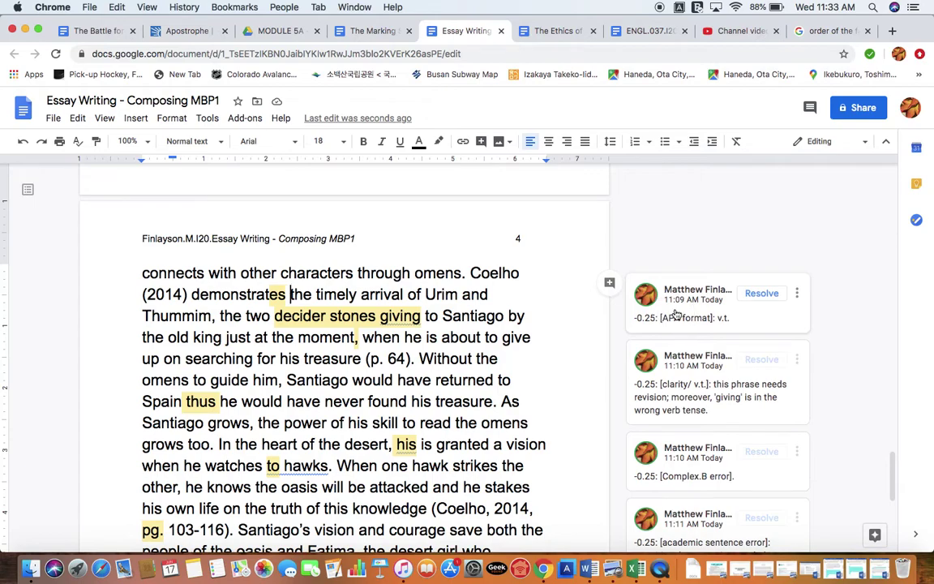
click(680, 314)
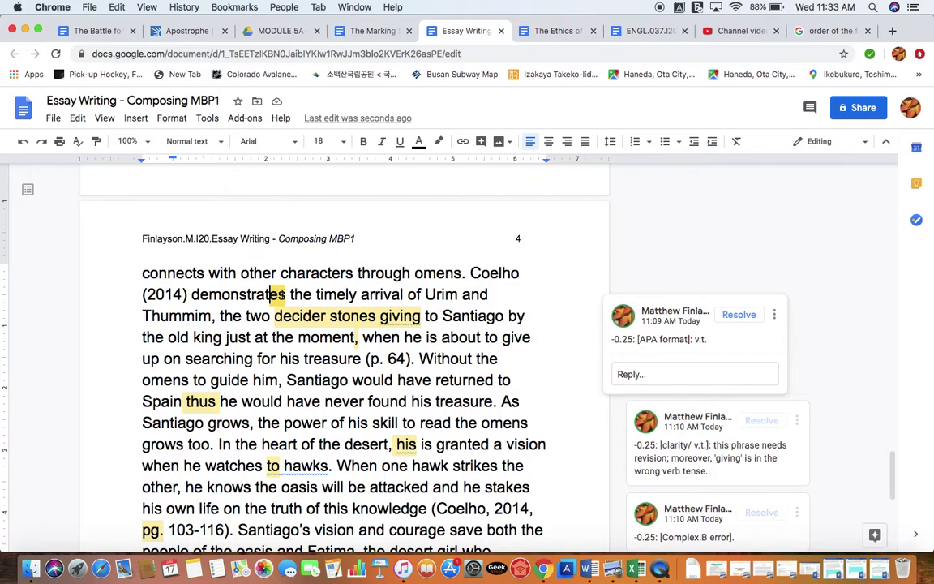
click(734, 315)
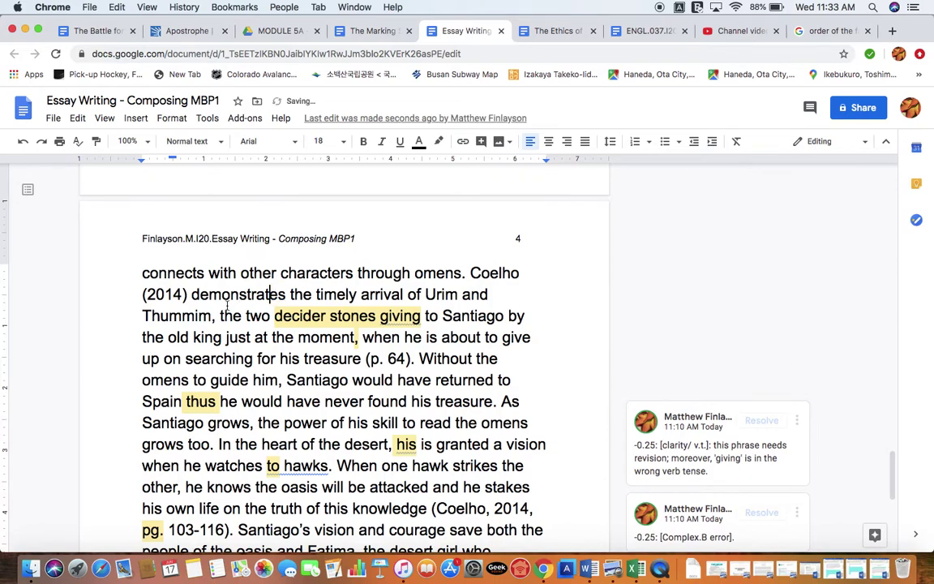
key(Right)
key(Right)
key(BackSpace)
text(d)
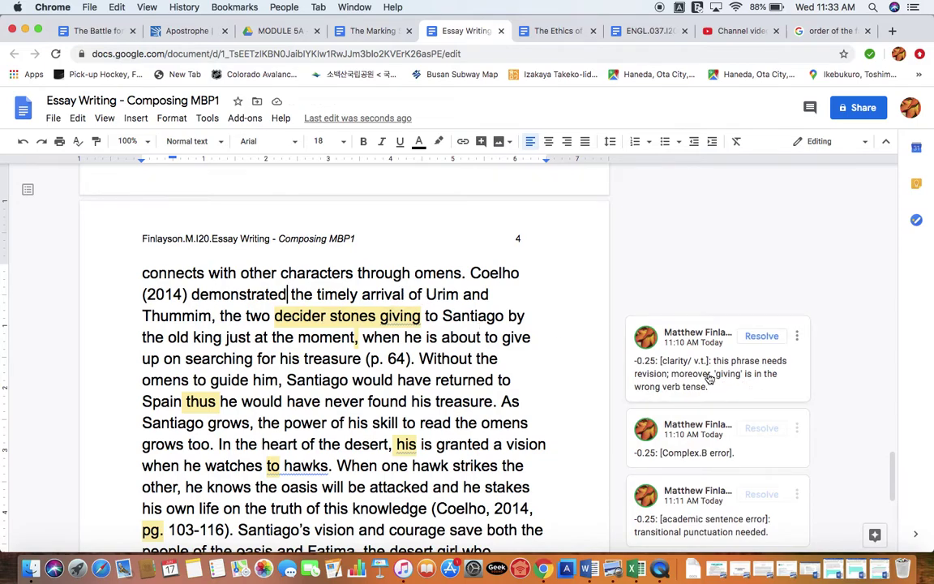
Resolve the clarity and verb tense comment on "decider stones giving" and change "giving" to "given"
scroll(653, 365, down, 1)
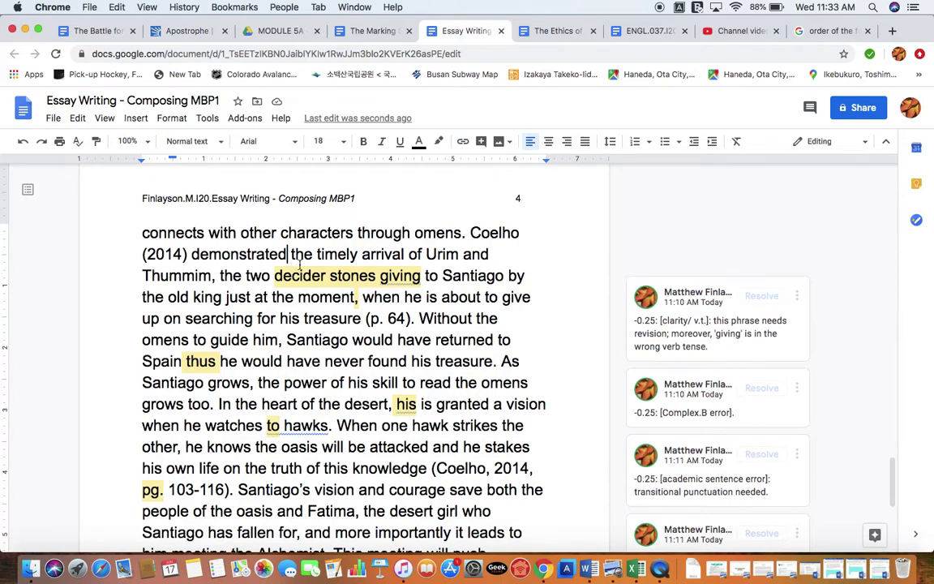
click(351, 275)
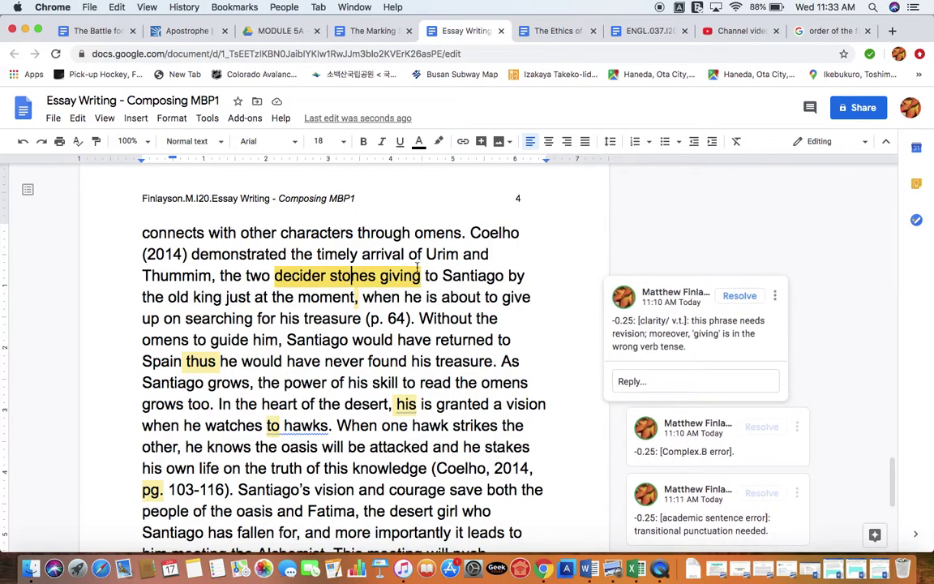
click(740, 296)
click(421, 275)
key(BackSpace)
key(BackSpace)
key(BackSpace)
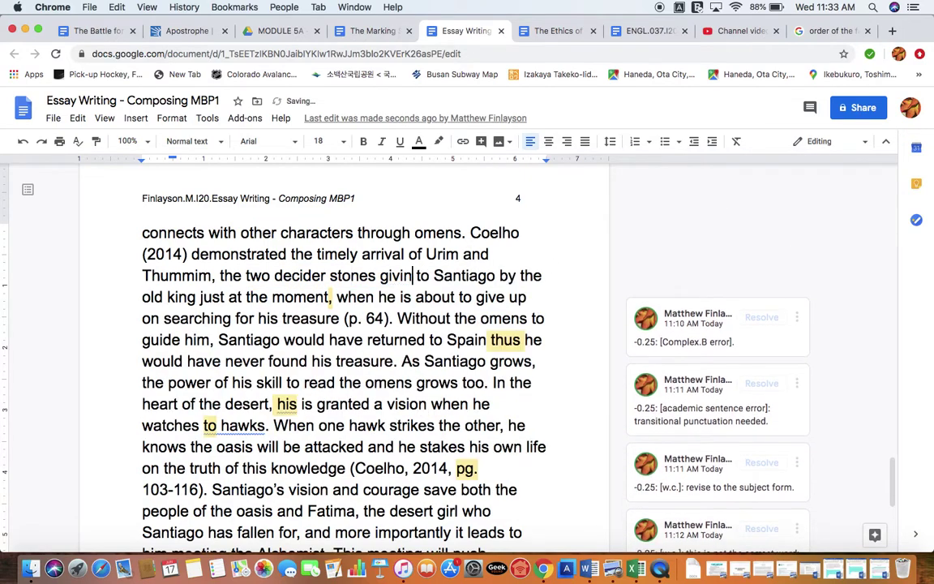
text(en)
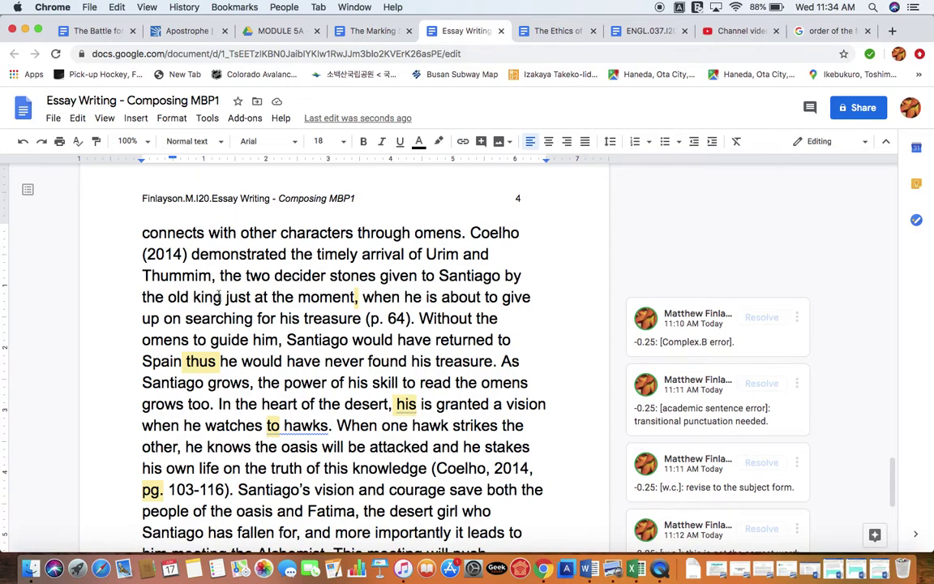
Insert a comma after "the old king", resolve the Complex.B error comment and delete the comma after "moment"
click(223, 297)
text(,)
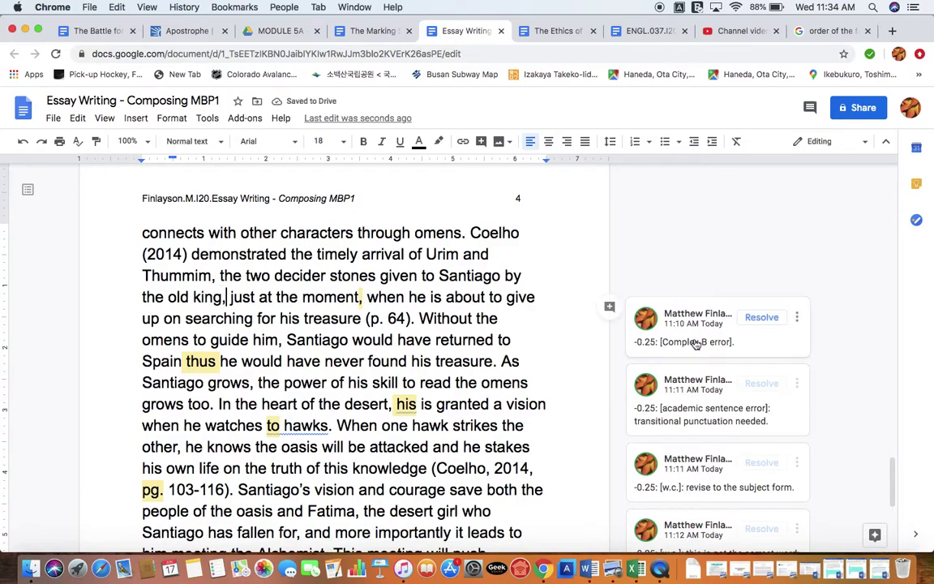
double_click(376, 298)
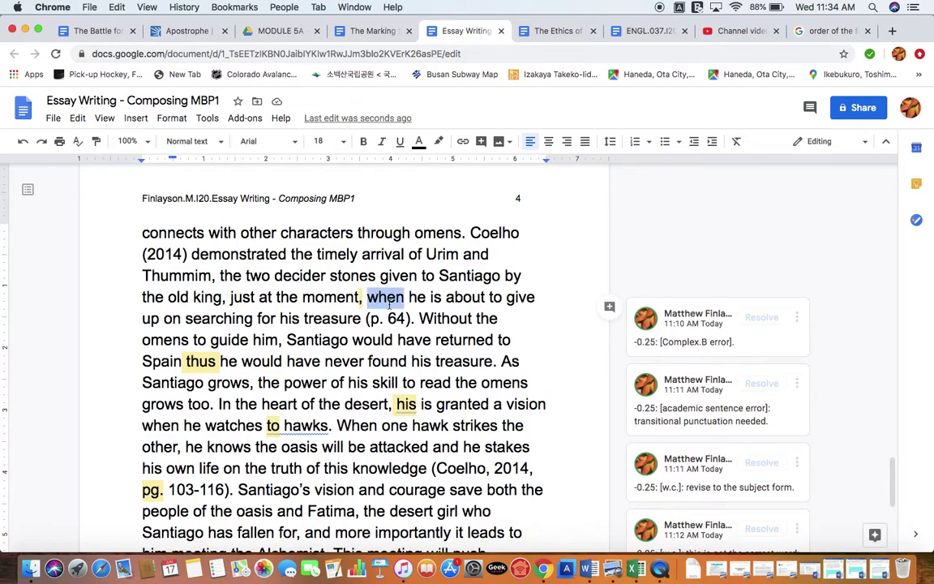
click(363, 299)
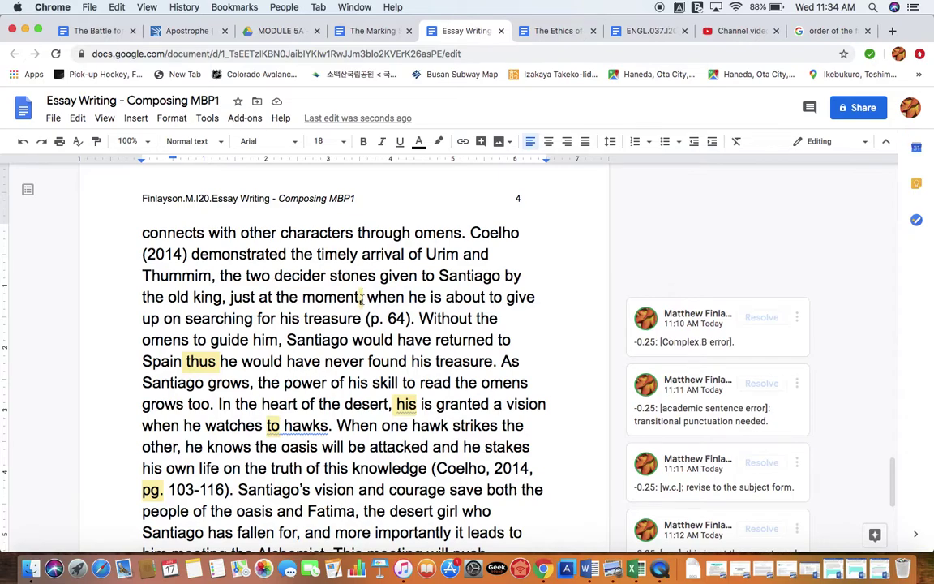
click(762, 317)
key(BackSpace)
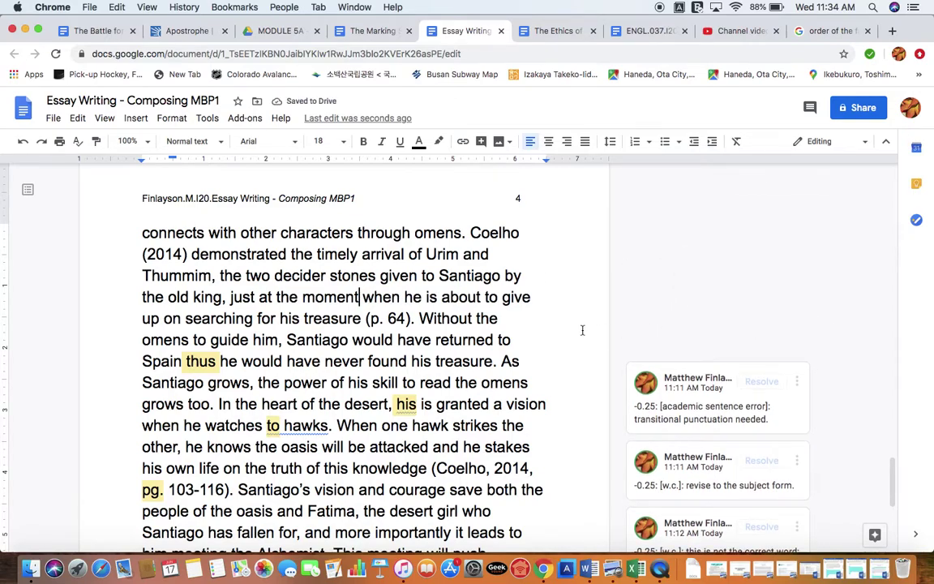
scroll(310, 262, down, 1)
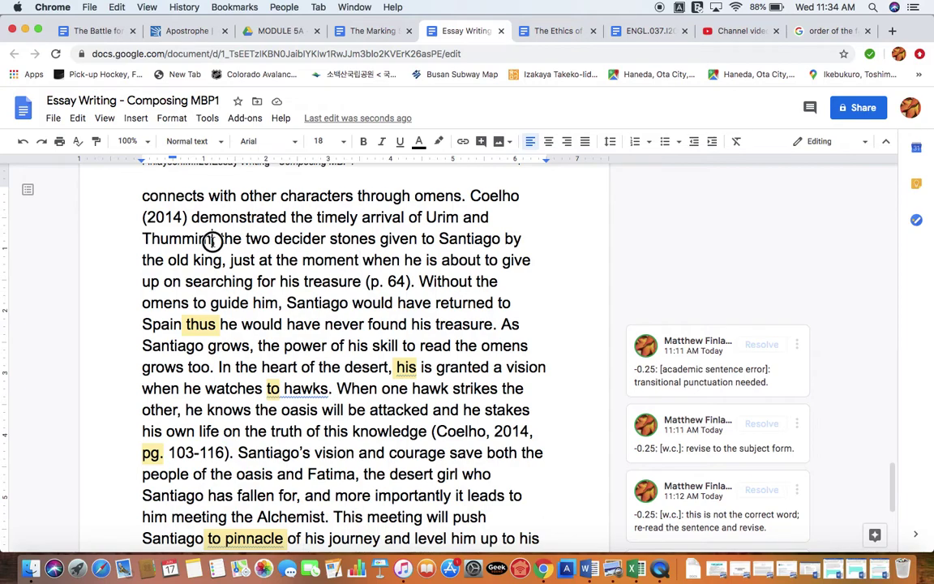
drag(212, 240, 223, 262)
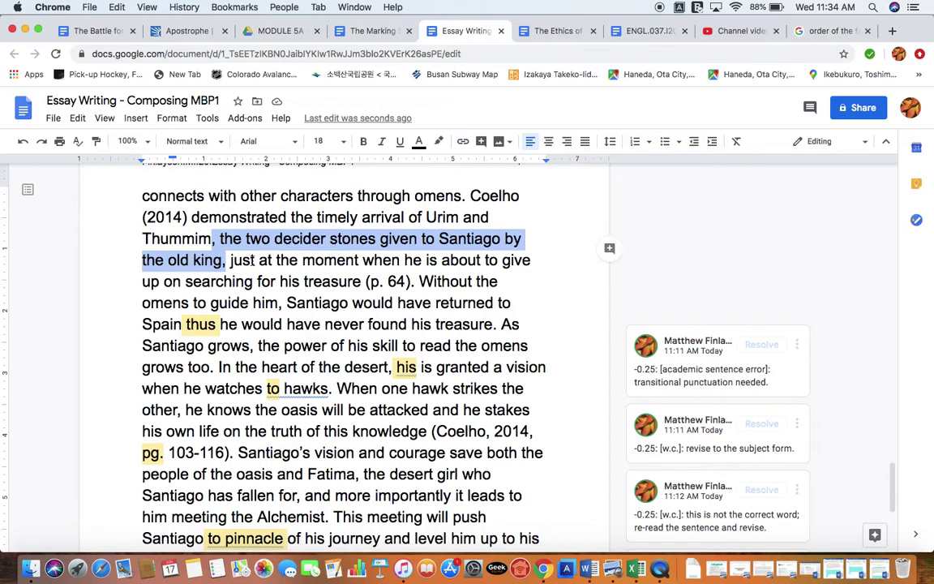
scroll(253, 259, down, 2)
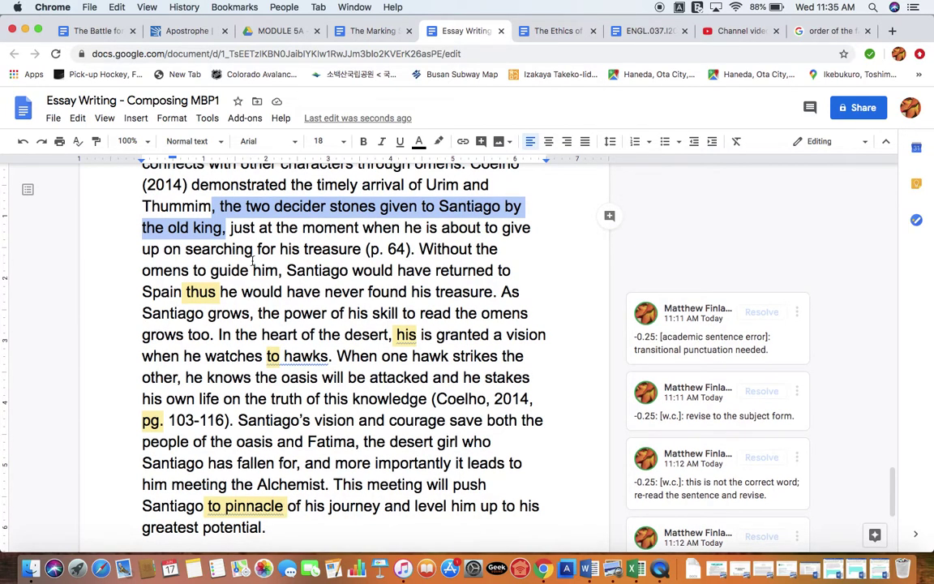
Resolve the transitional punctuation comment and punctuate "thus" after "Spain" with a semicolon before it and a comma after it
click(420, 249)
scroll(422, 250, down, 2)
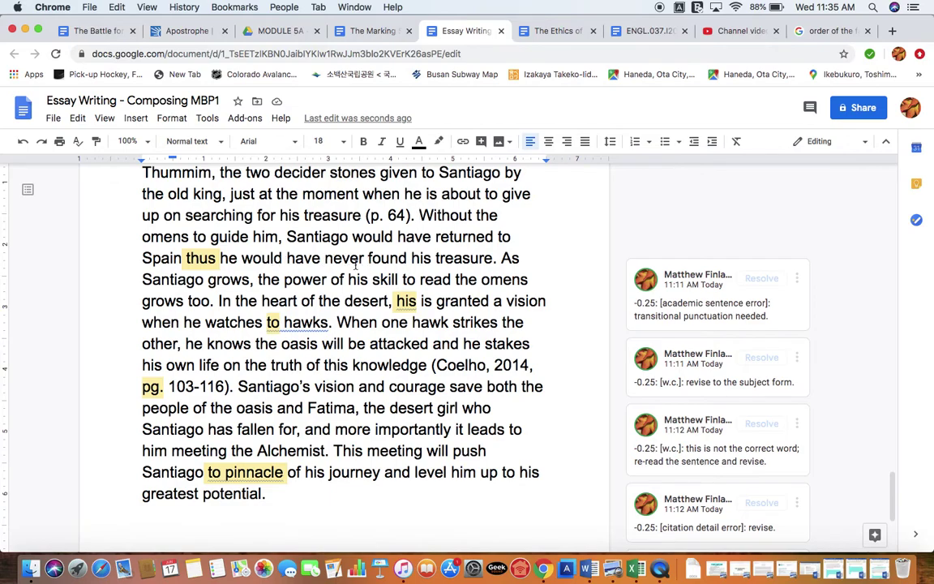
click(691, 315)
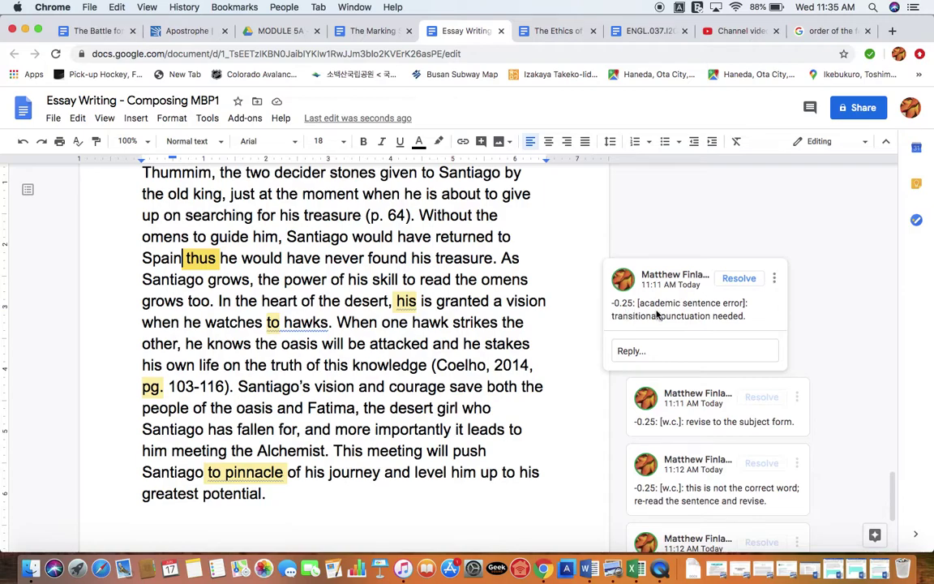
click(739, 279)
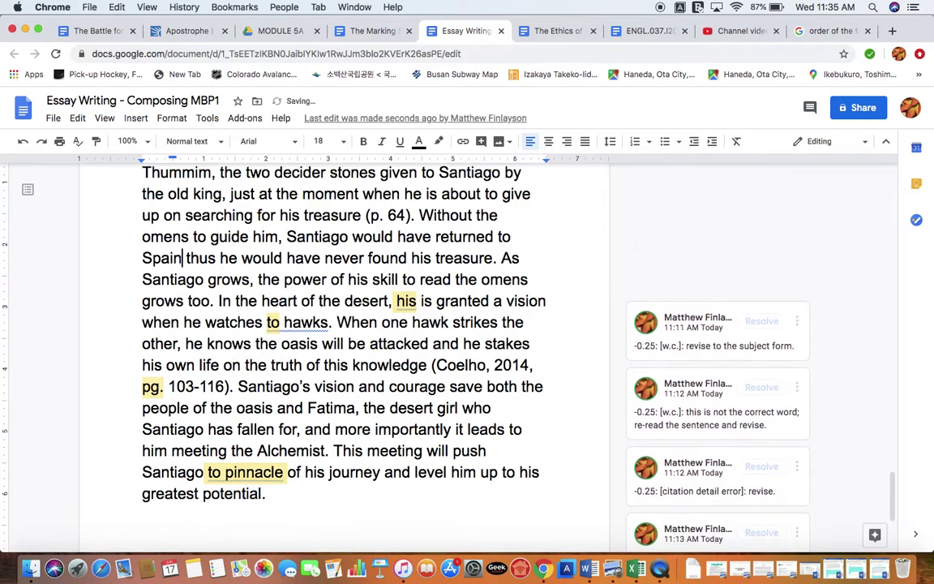
text(;)
key(Right)
key(Right)
key(Right)
key(Right)
key(Right)
text(,)
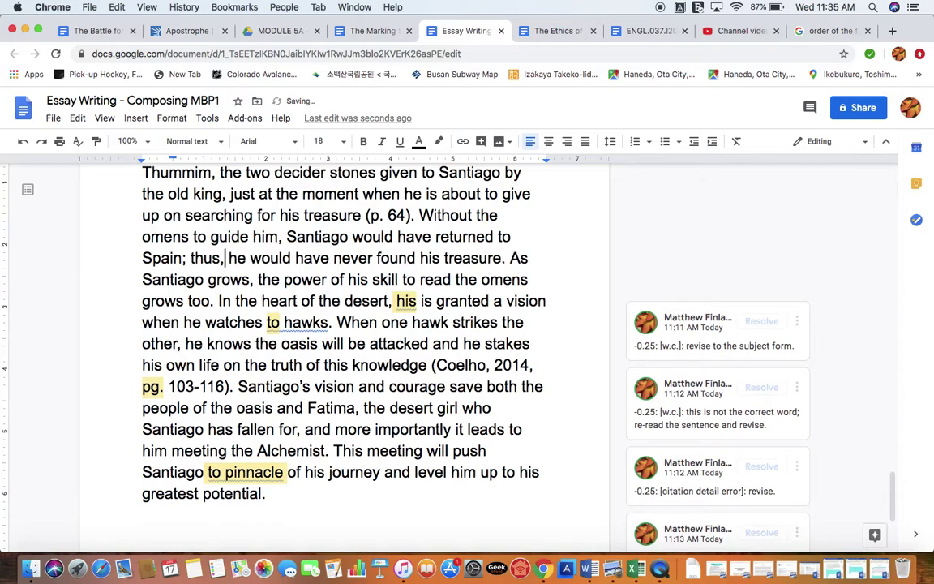
Review the semicolon and comma around "thus" in the sentence about returning to Spain
drag(225, 257, 179, 260)
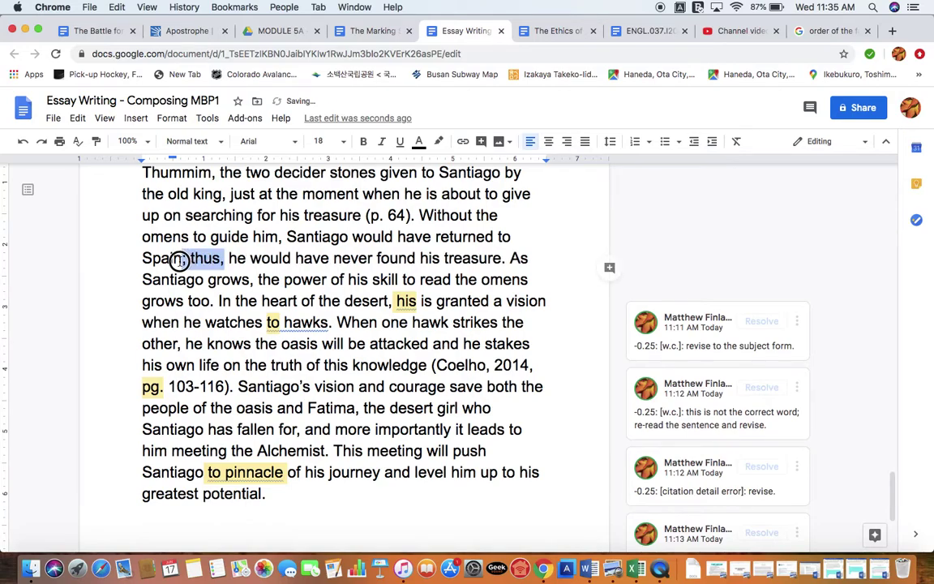
double_click(199, 260)
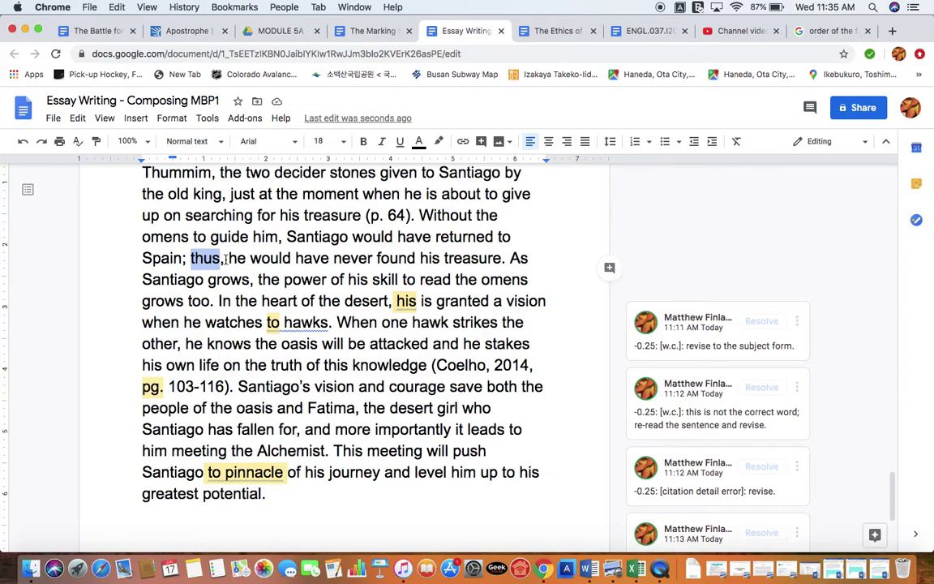
drag(224, 259, 184, 262)
click(227, 259)
scroll(268, 276, down, 1)
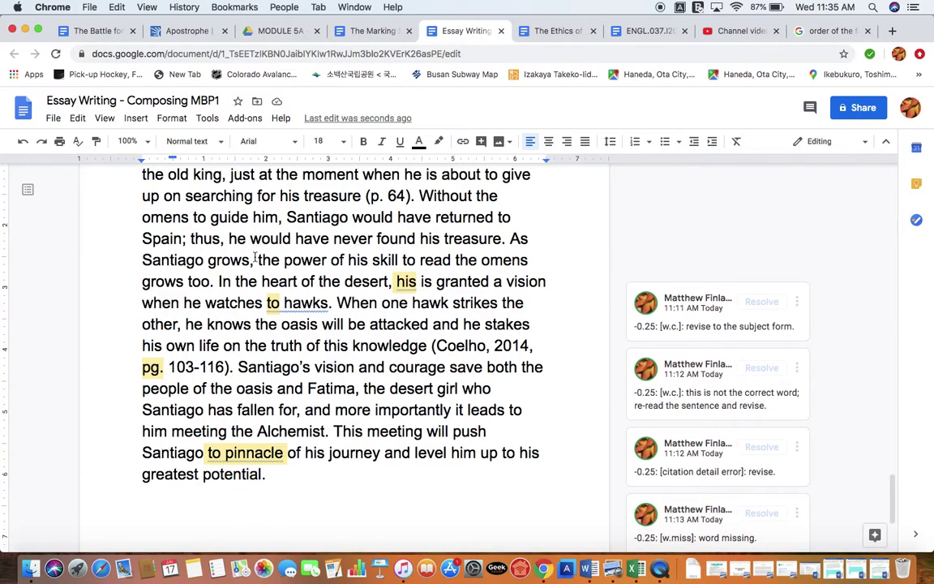